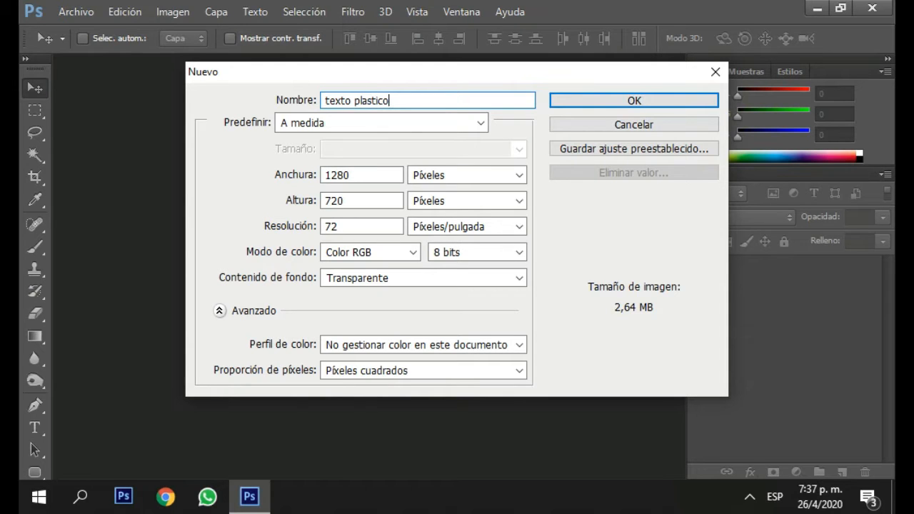
# Create the transparent 1280 × 720 px document named texto plastico and paint its entire layer black with the Brush tool.
pyautogui.click(592, 102)
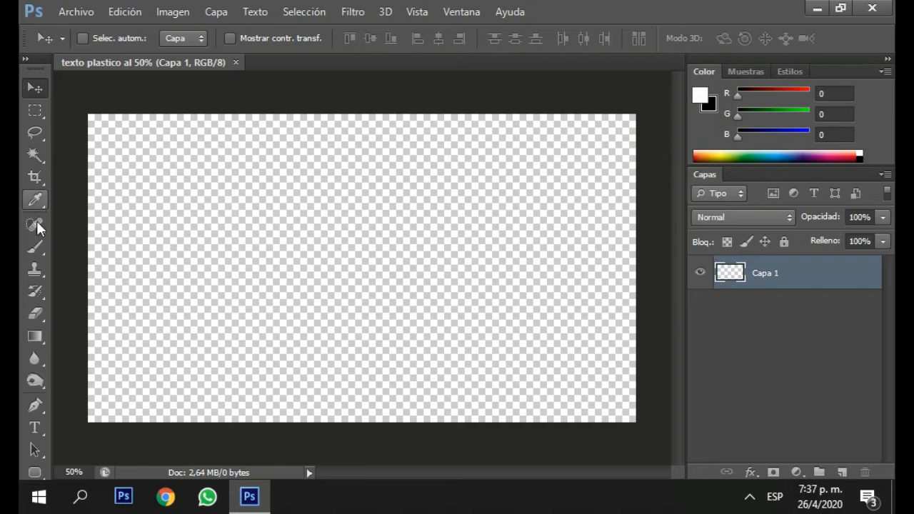
pyautogui.click(35, 247)
pyautogui.press('x')
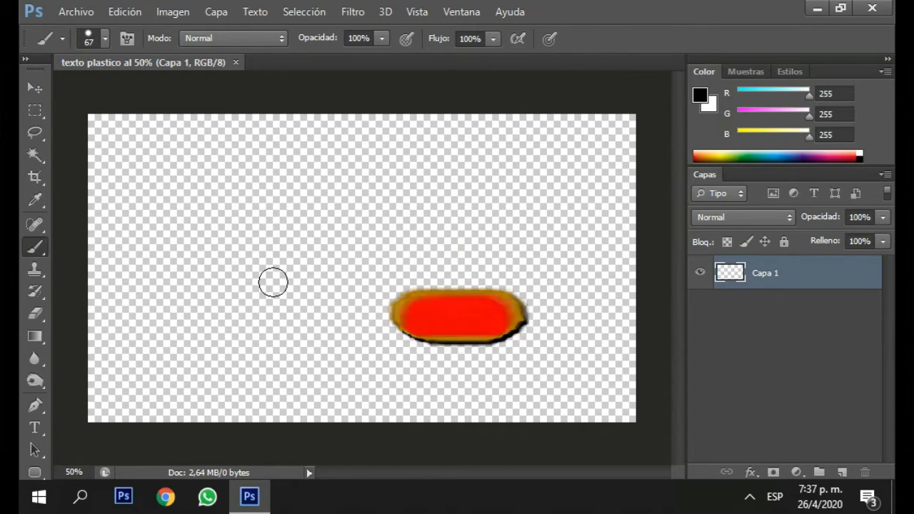
pyautogui.moveTo(269, 304); pyautogui.dragTo(378, 298)
pyautogui.moveTo(129, 167)
pyautogui.mouseDown()
pyautogui.moveTo(526, 133)
pyautogui.moveTo(438, 336)
pyautogui.moveTo(20, 347)
pyautogui.moveTo(575, 406)
pyautogui.moveTo(499, 377)
pyautogui.mouseUp()
# Start a line of horizontal text on the black canvas in the Minecrafter font.
pyautogui.click(34, 427)
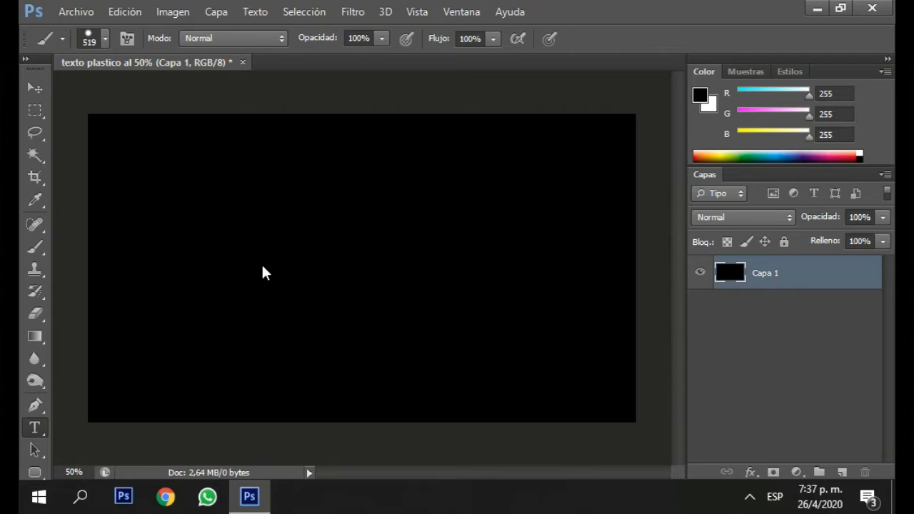
pyautogui.click(239, 280)
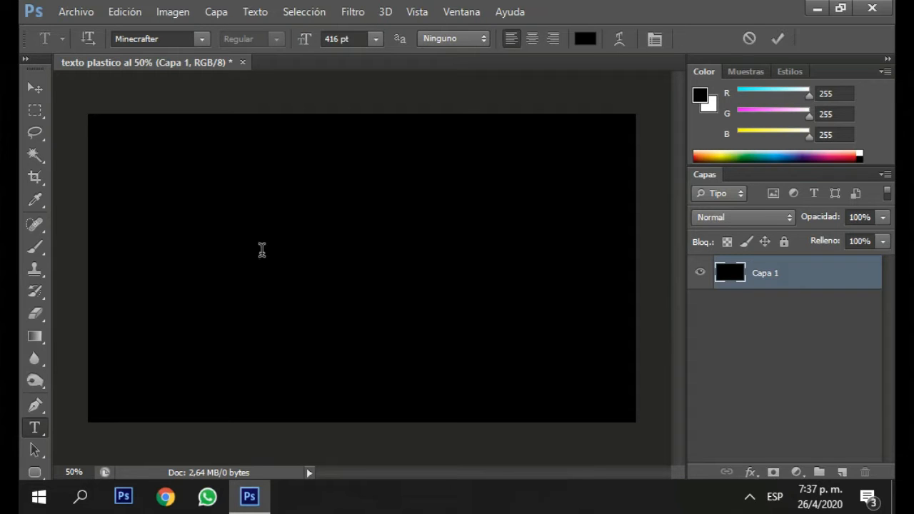
pyautogui.click(192, 38)
pyautogui.press('Return')
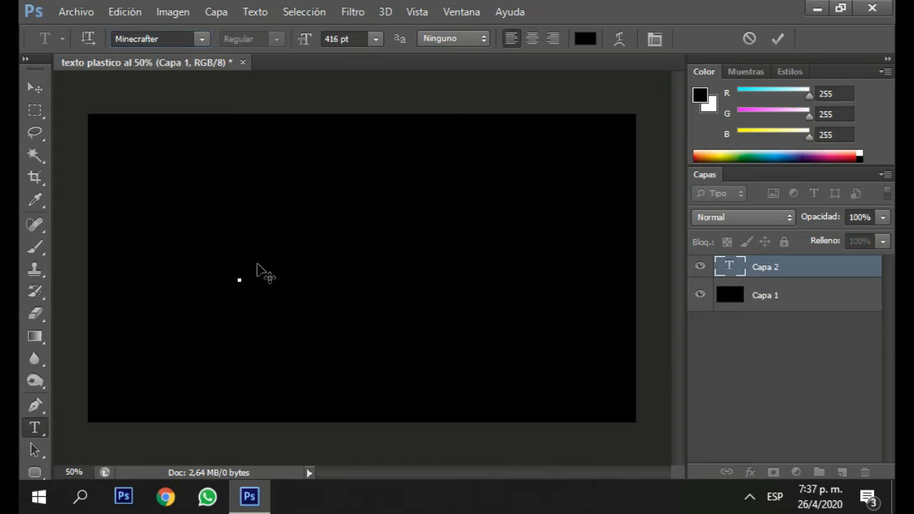
pyautogui.write('PS')
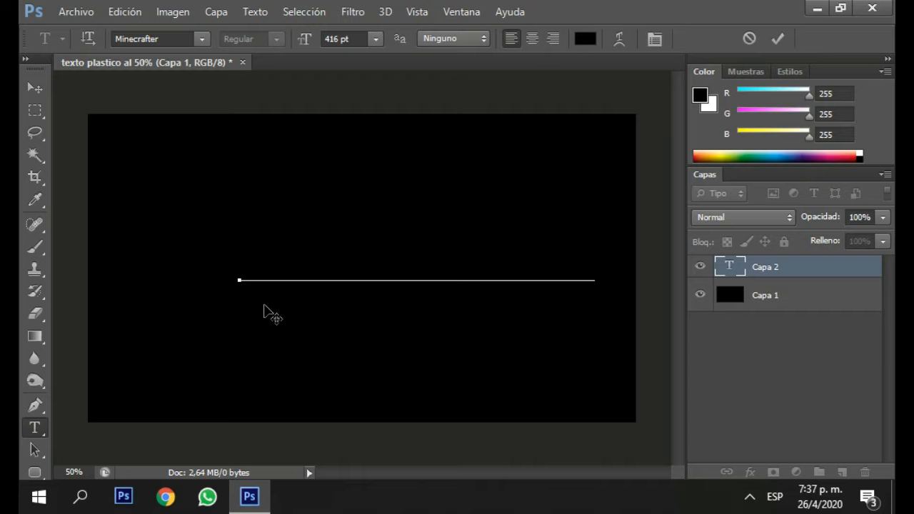
pyautogui.press('BackSpace')
pyautogui.press('BackSpace')
pyautogui.press('BackSpace')
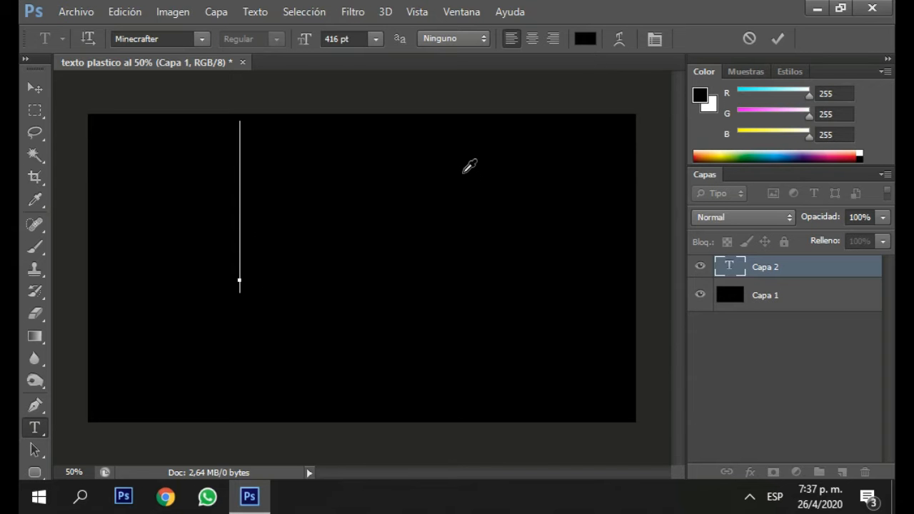
# Set the text colour to white and enter the word TEXX as a text layer.
pyautogui.click(585, 37)
pyautogui.click(478, 186)
pyautogui.click(828, 175)
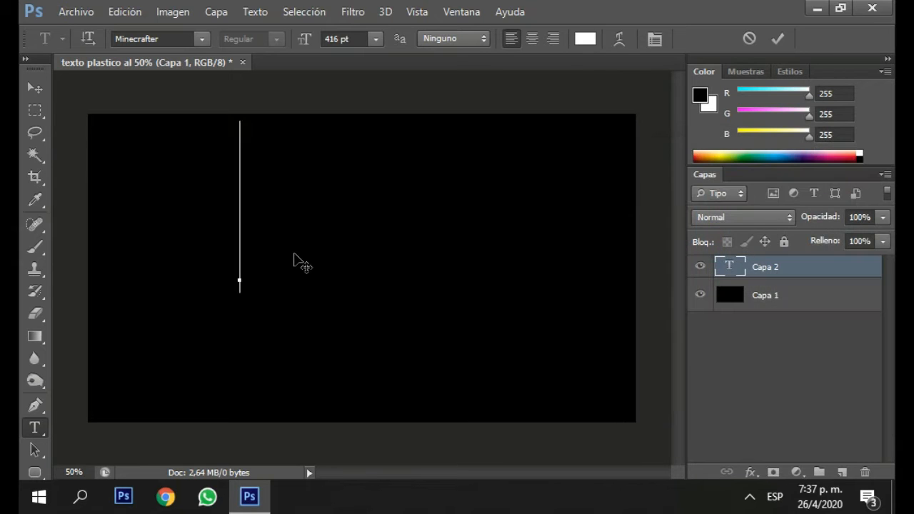
pyautogui.write('TEXT')
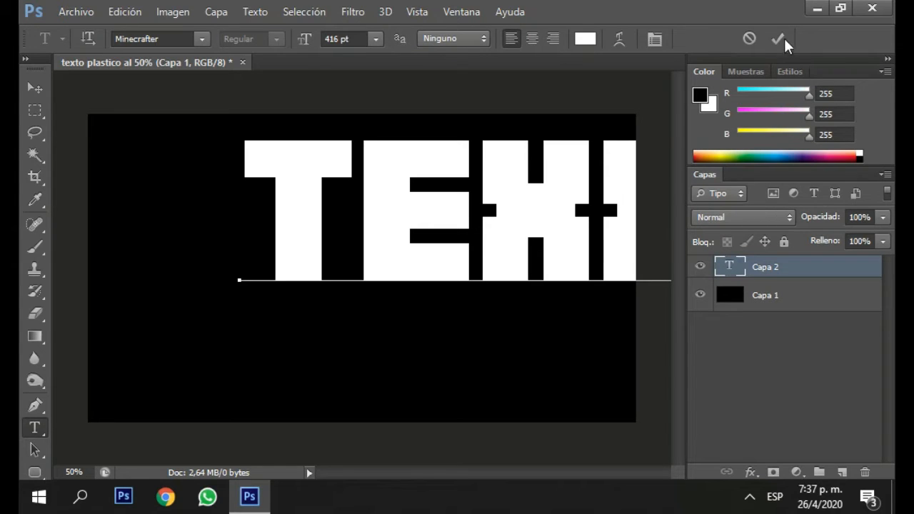
pyautogui.hotkey('ctrl', 'Return')
# Centre the TEXX text horizontally, scale it to about 57% and place it in the upper half of the canvas.
pyautogui.click(34, 87)
pyautogui.moveTo(422, 219); pyautogui.dragTo(316, 249)
pyautogui.moveTo(394, 264); pyautogui.dragTo(398, 272)
pyautogui.hotkey('ctrl', 't')
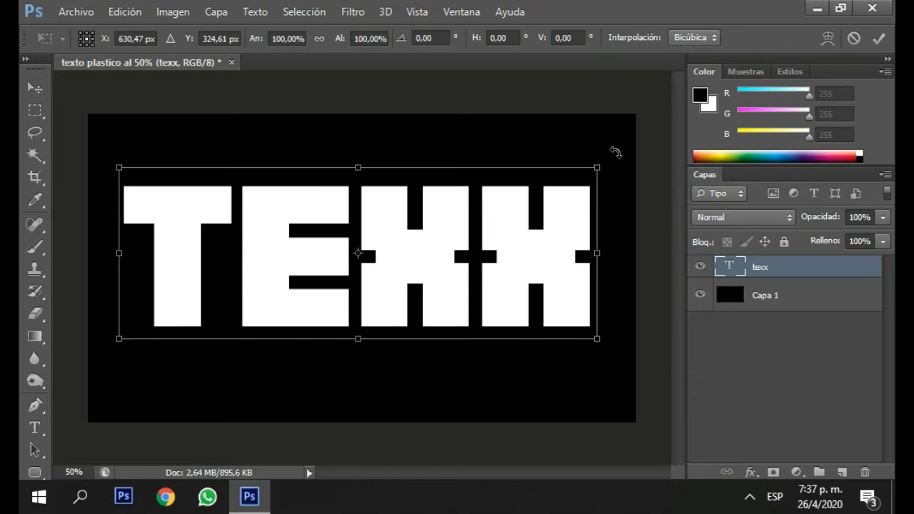
pyautogui.moveTo(598, 170); pyautogui.dragTo(524, 282)
pyautogui.moveTo(438, 260); pyautogui.dragTo(438, 236)
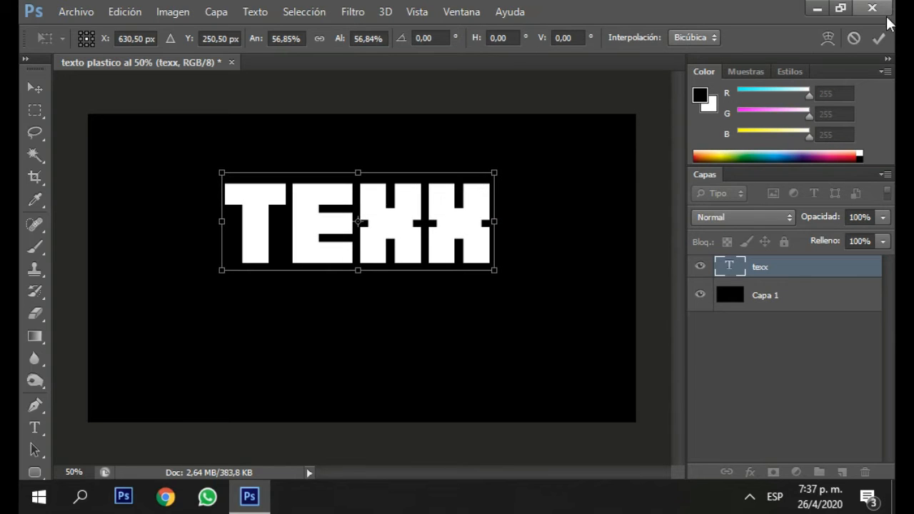
pyautogui.click(878, 38)
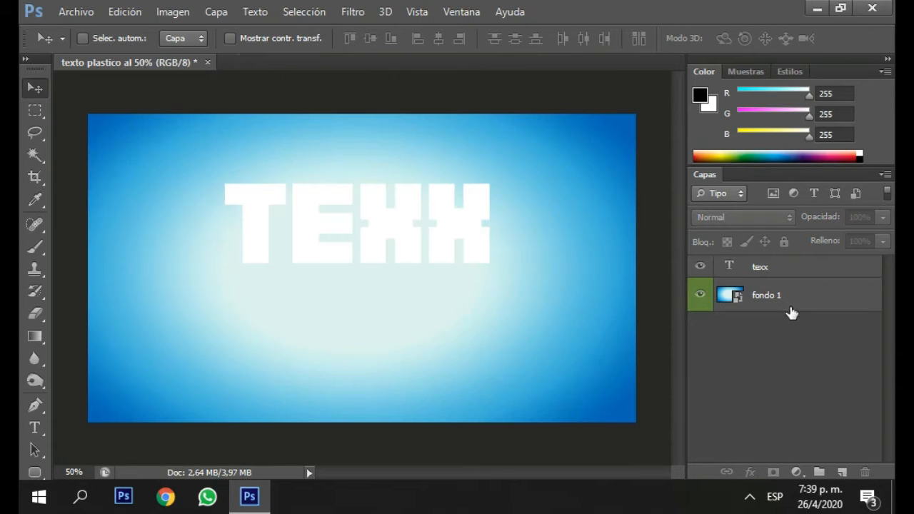
# Select the texx text layer and open its blending options.
pyautogui.click(428, 283)
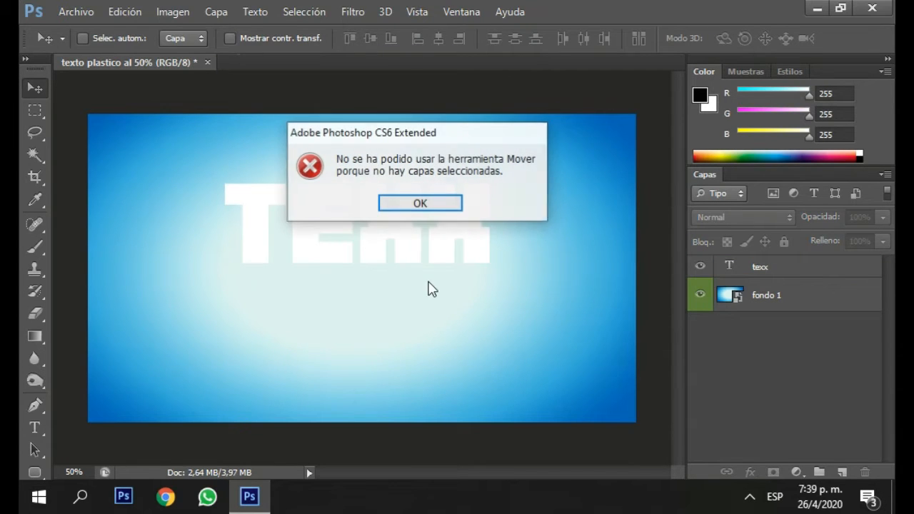
pyautogui.click(425, 207)
pyautogui.click(800, 275)
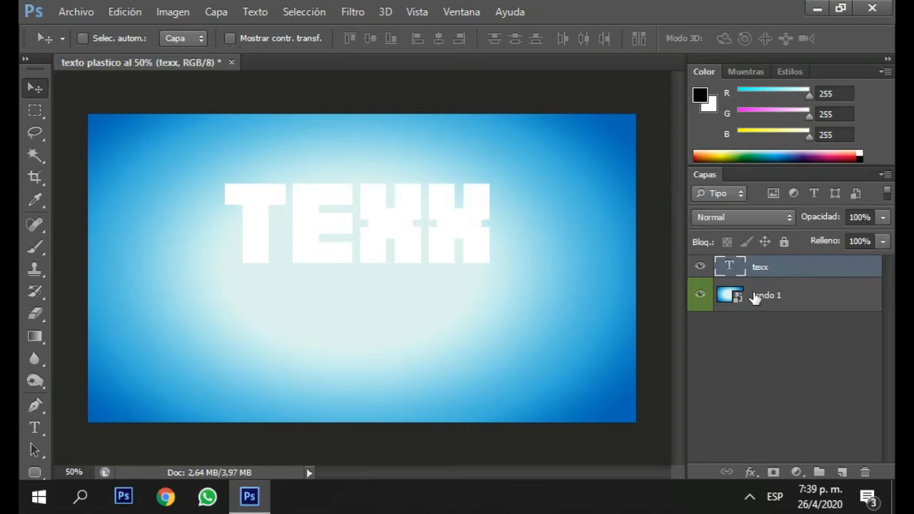
pyautogui.rightClick(833, 267)
pyautogui.click(521, 75)
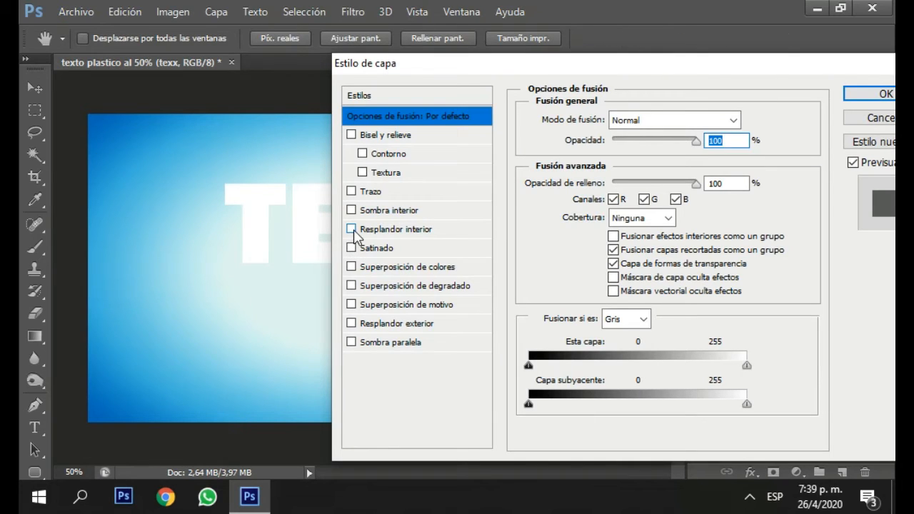
# Add a Superposición de colores effect to the text with Normal blending, 100% opacity and the colour db1c75.
pyautogui.click(351, 266)
pyautogui.click(461, 267)
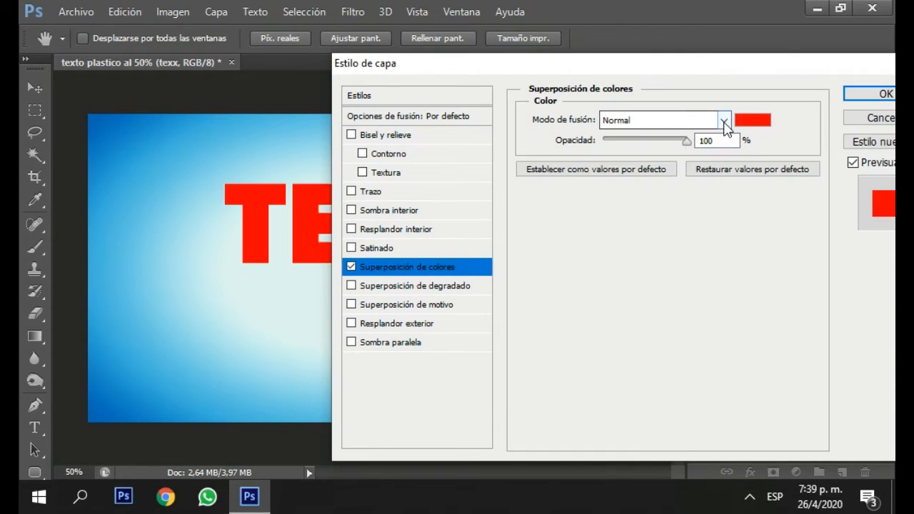
pyautogui.click(724, 122)
pyautogui.click(755, 122)
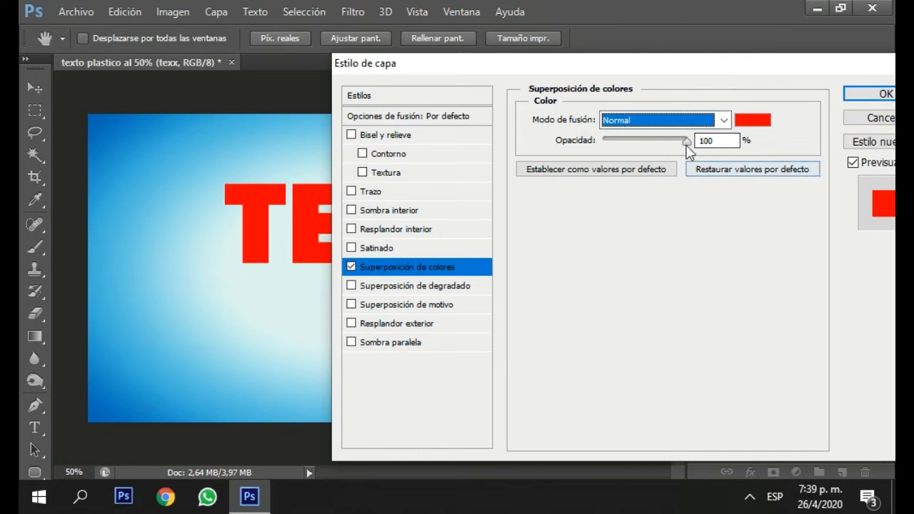
pyautogui.click(705, 141)
pyautogui.click(757, 119)
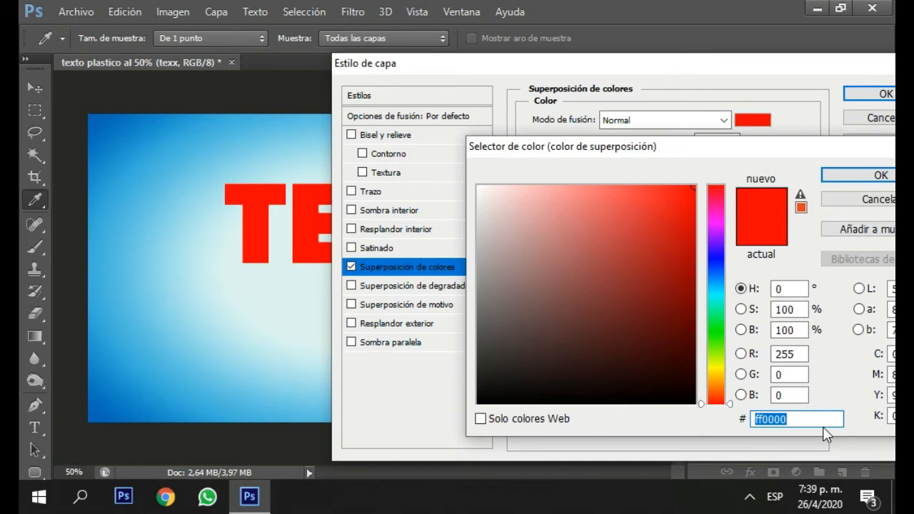
pyautogui.press('BackSpace')
pyautogui.write('db1c75')
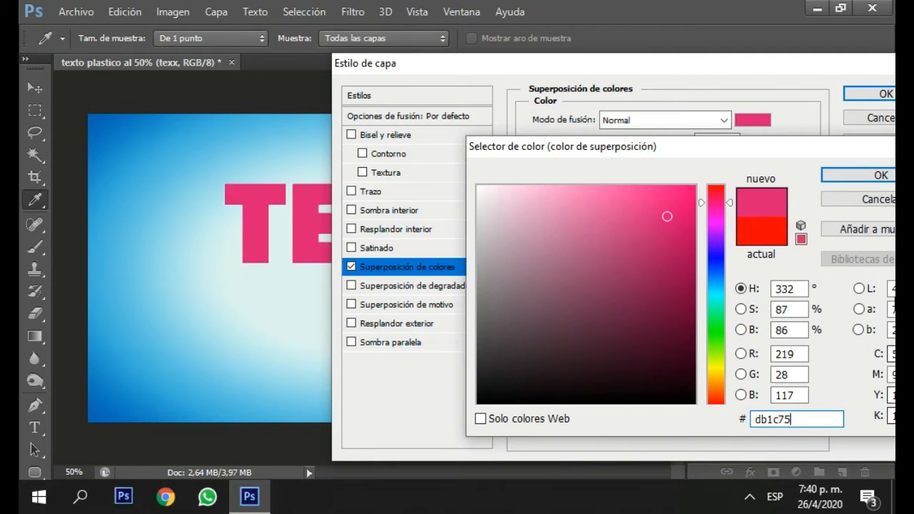
pyautogui.click(860, 178)
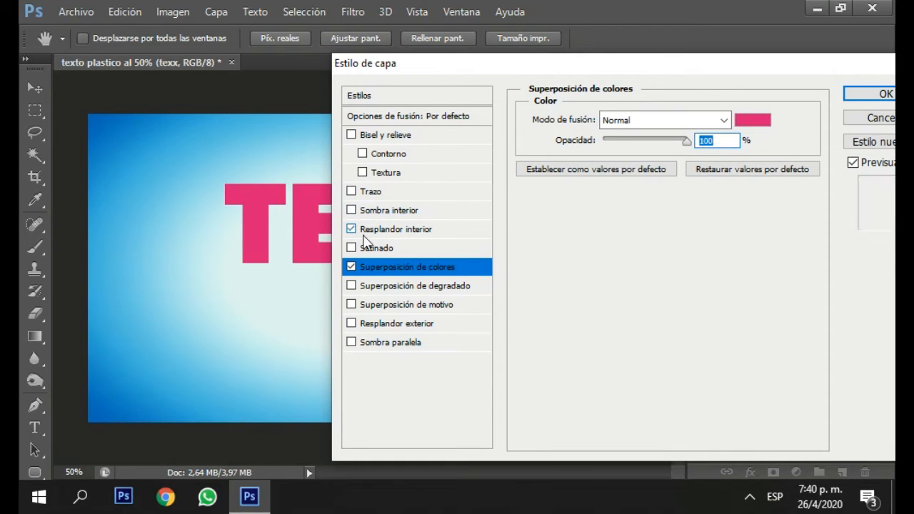
# Add a Sombra interior effect to the text and set its shadow colour to 611a17.
pyautogui.click(353, 211)
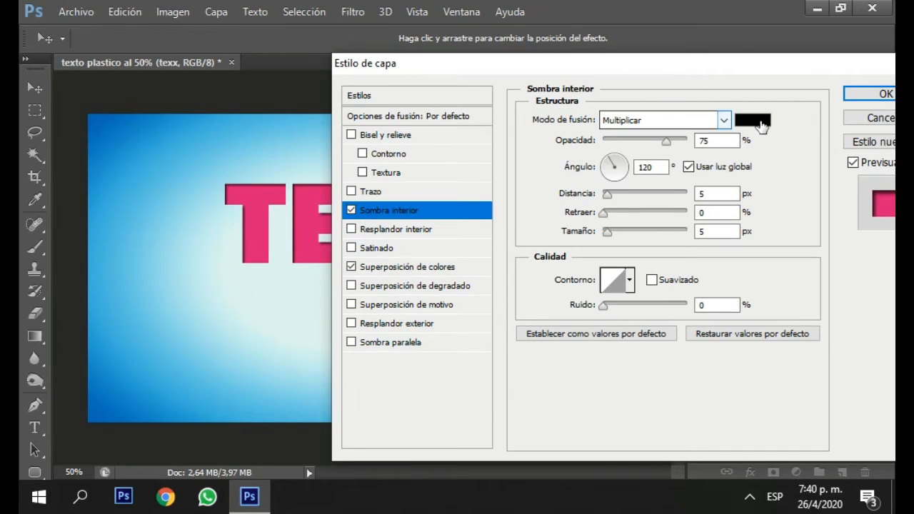
pyautogui.click(758, 127)
pyautogui.click(778, 422)
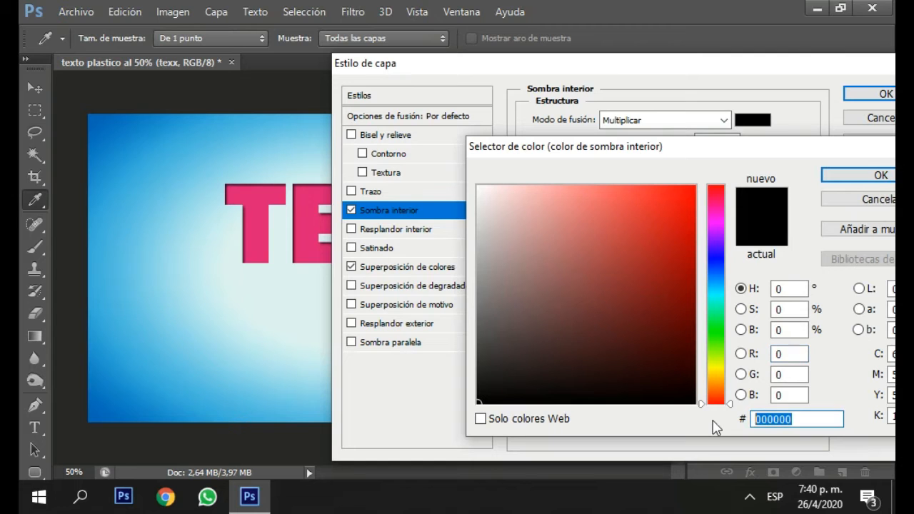
pyautogui.press('BackSpace')
pyautogui.write('61')
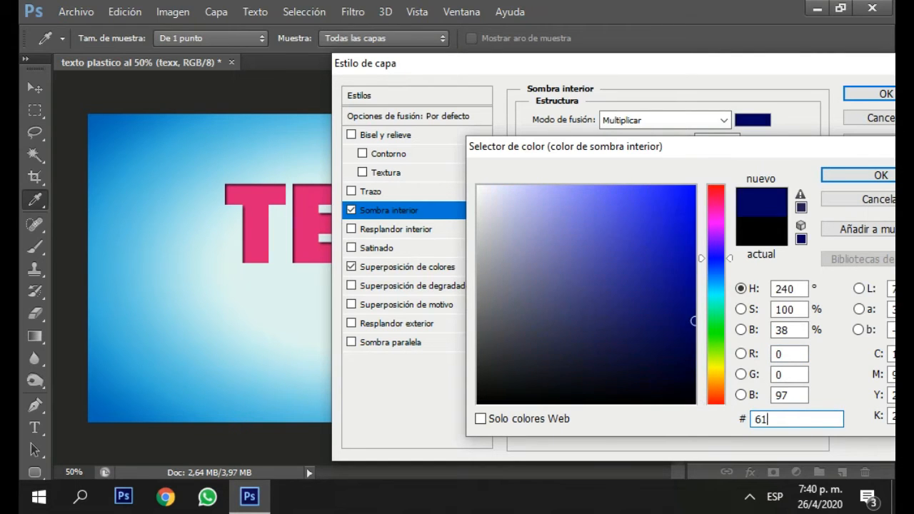
pyautogui.write('1a17')
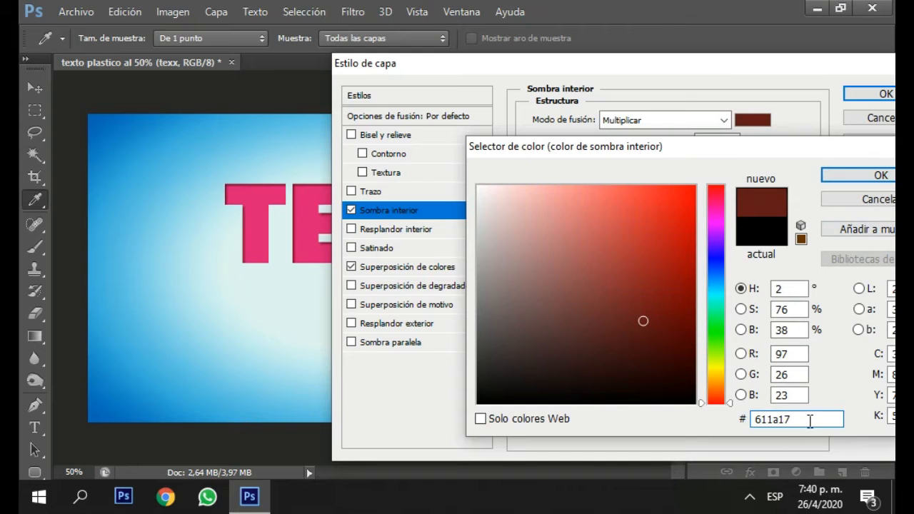
pyautogui.click(868, 175)
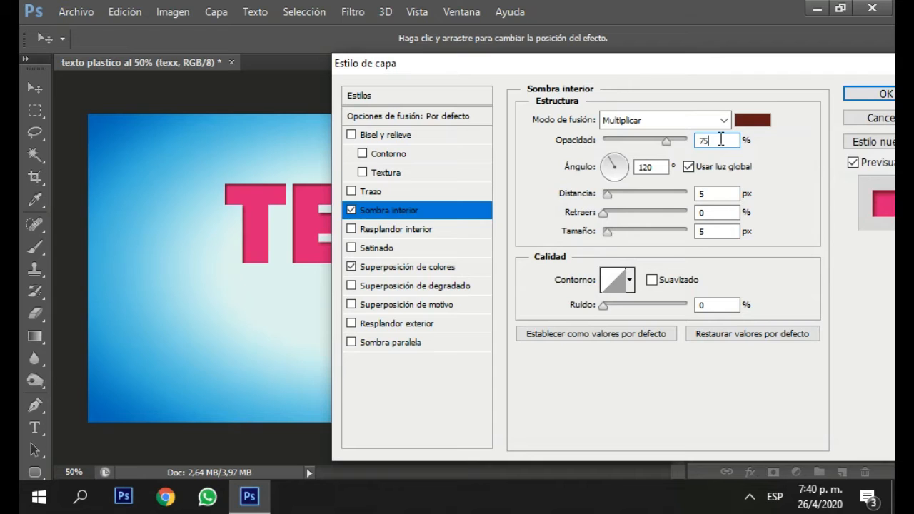
# Set the inner shadow's opacity to 86% and turn off Usar luz global.
pyautogui.press('BackSpace')
pyautogui.press('BackSpace')
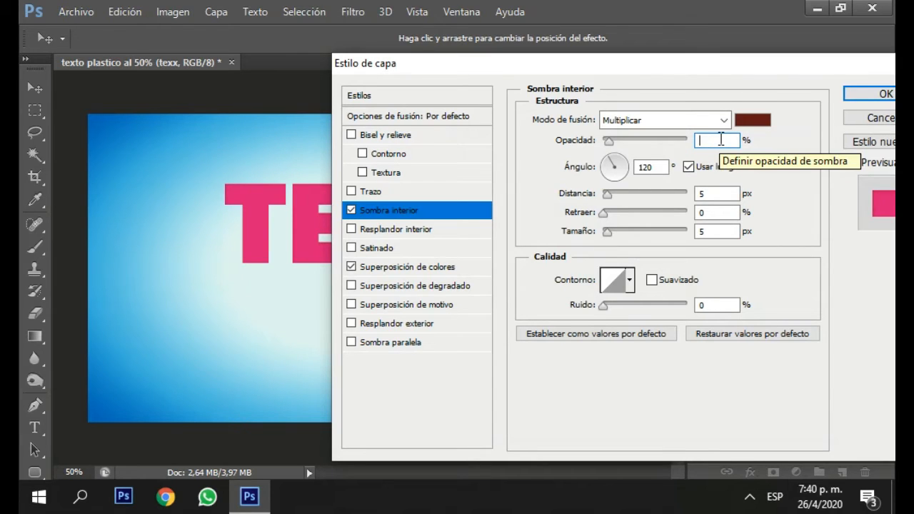
pyautogui.write('86')
pyautogui.click(688, 167)
pyautogui.click(658, 167)
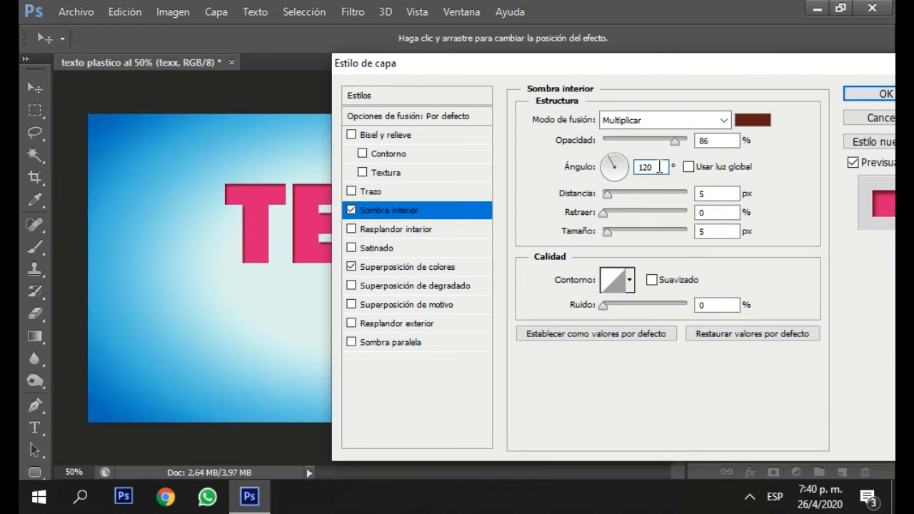
# Set the inner shadow's Distancia to 3 px, Retraer to 26% and Tamaño to 16 px.
pyautogui.doubleClick(703, 193)
pyautogui.write('3')
pyautogui.click(717, 211)
pyautogui.write('26')
pyautogui.click(719, 229)
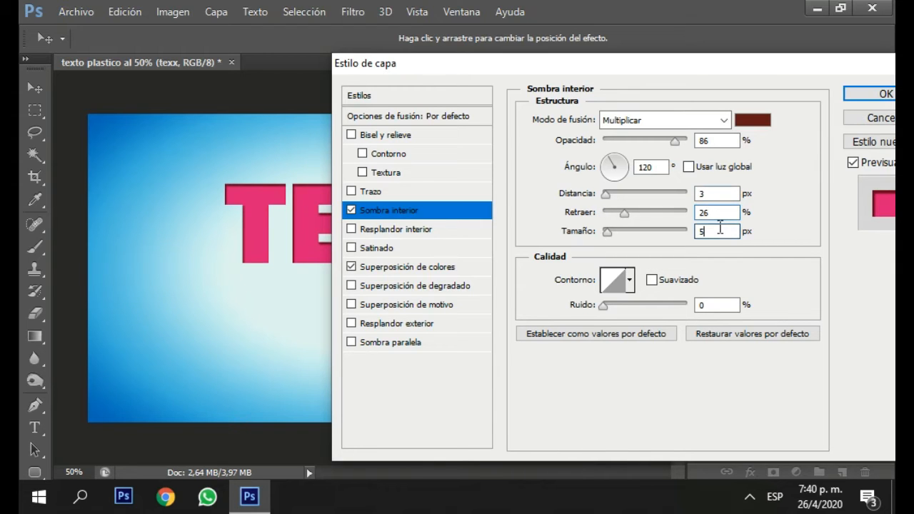
pyautogui.press('BackSpace')
pyautogui.write('16')
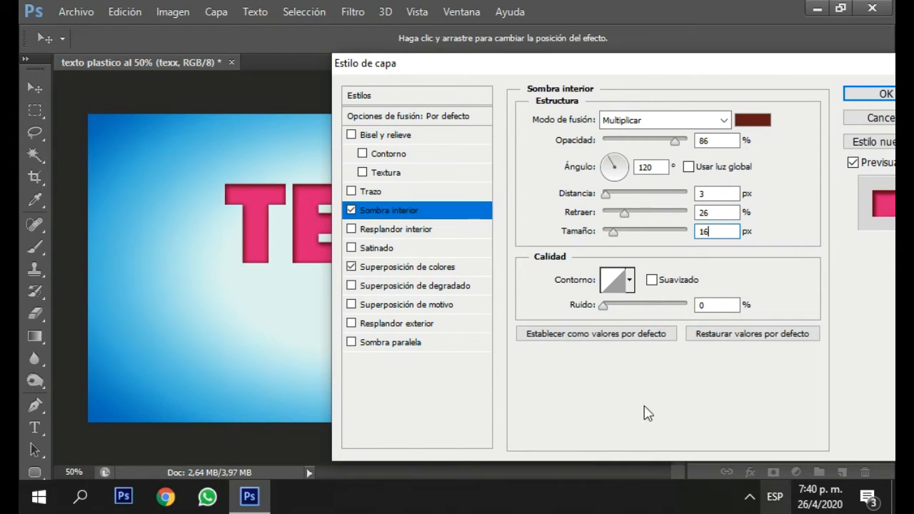
# Add a Resplandor exterior effect to the text and set its opacity to 46%.
pyautogui.click(351, 229)
pyautogui.click(350, 323)
pyautogui.click(404, 327)
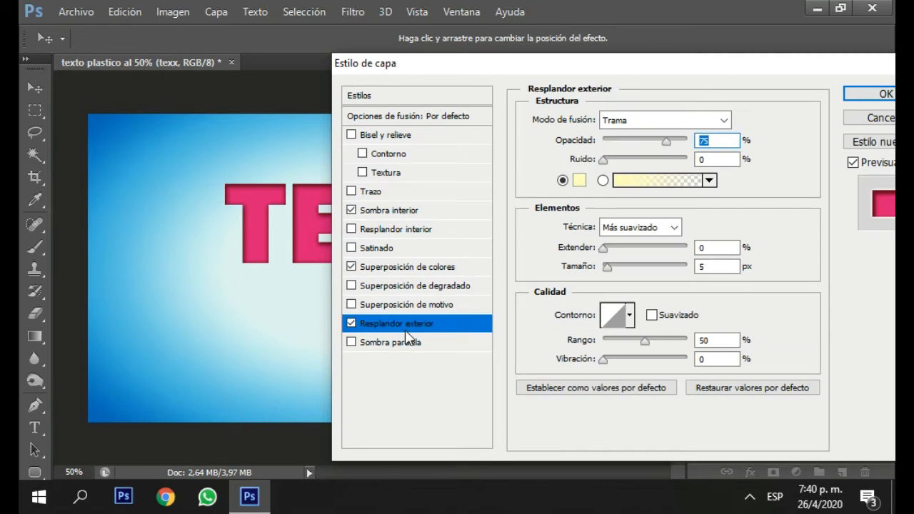
pyautogui.click(728, 139)
pyautogui.press('BackSpace')
pyautogui.press('BackSpace')
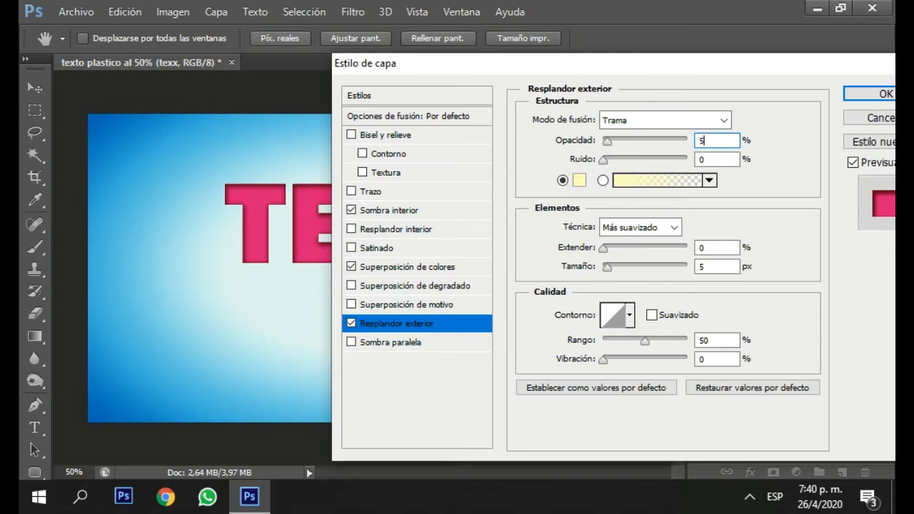
pyautogui.write('46')
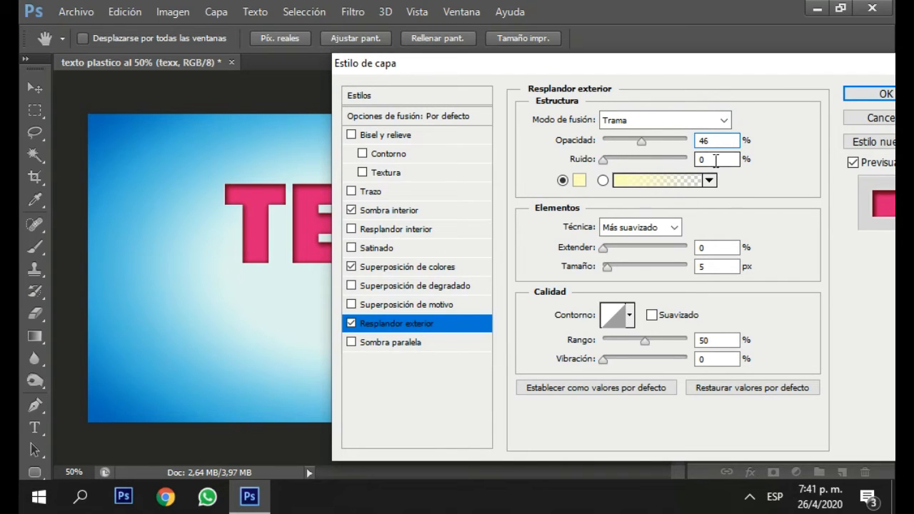
# Change the outer glow's colour to white and set its Tamaño to 1 px.
pyautogui.click(581, 182)
pyautogui.moveTo(518, 228); pyautogui.dragTo(474, 183)
pyautogui.click(860, 179)
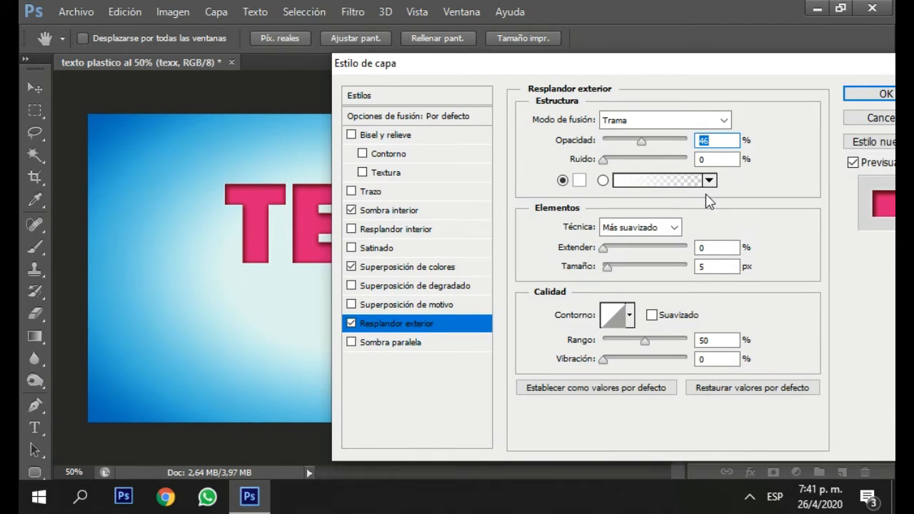
pyautogui.click(720, 248)
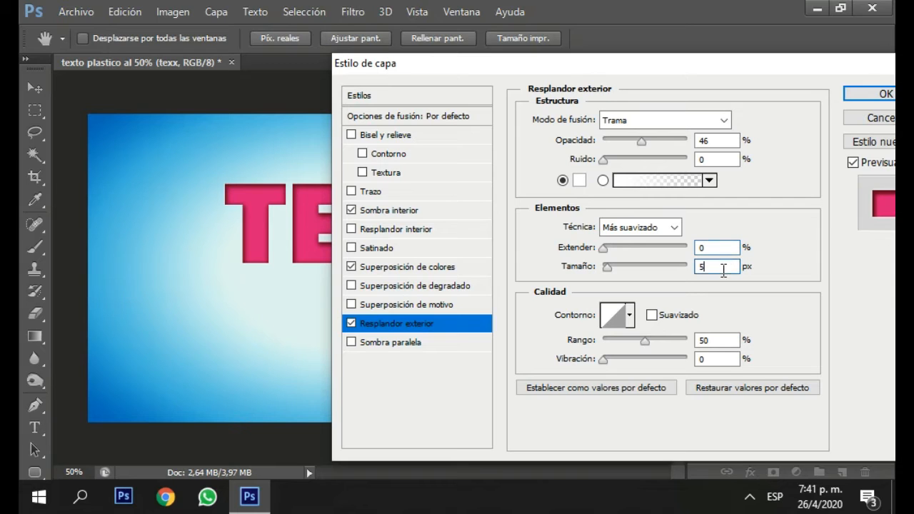
pyautogui.press('BackSpace')
pyautogui.write('16')
# Add a Bisel y relieve effect to the text with Profundidad 130% and Tamaño 25 px.
pyautogui.click(351, 135)
pyautogui.click(374, 135)
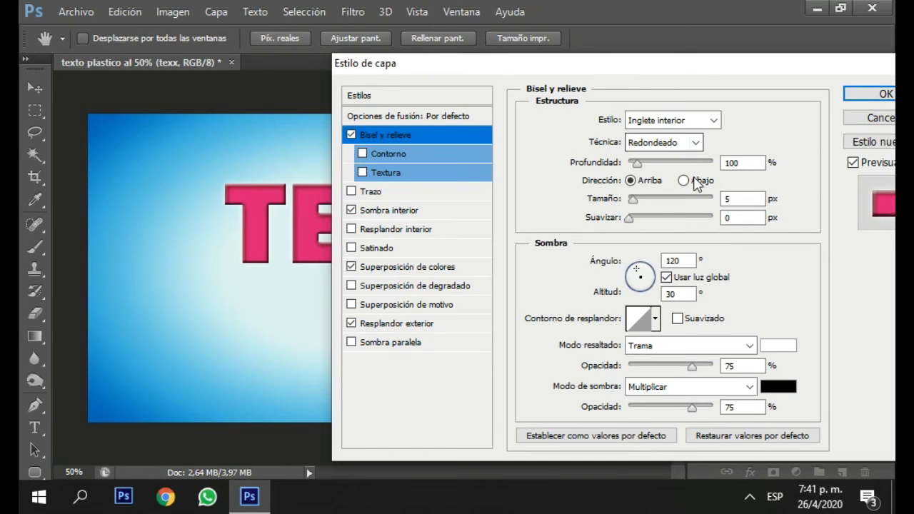
pyautogui.click(741, 163)
pyautogui.press('BackSpace')
pyautogui.press('BackSpace')
pyautogui.write('30')
pyautogui.click(755, 199)
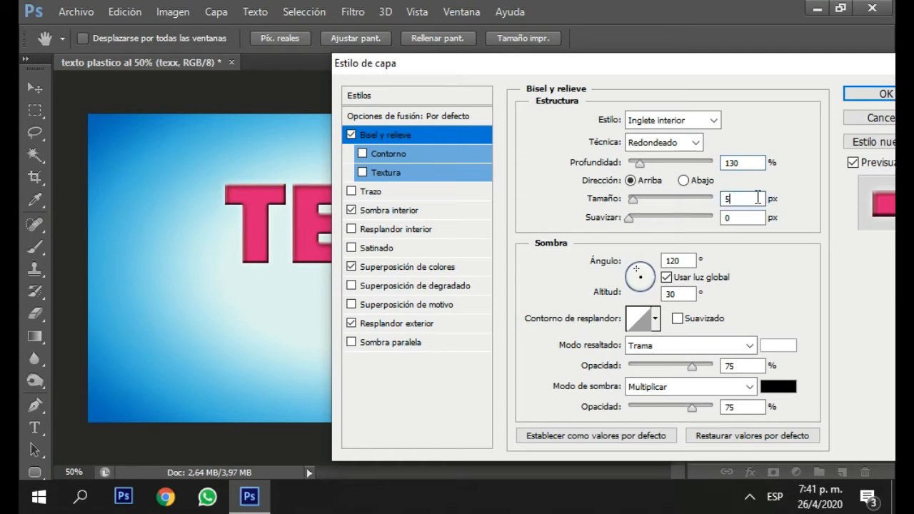
pyautogui.press('BackSpace')
pyautogui.write('25')
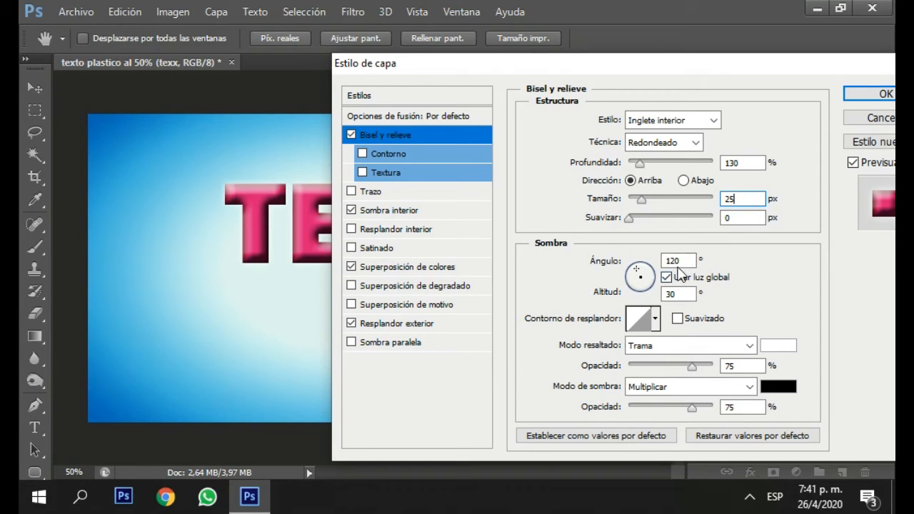
# Set the bevel's gloss contour to Aro - Doble and turn on its Suavizado option.
pyautogui.click(670, 293)
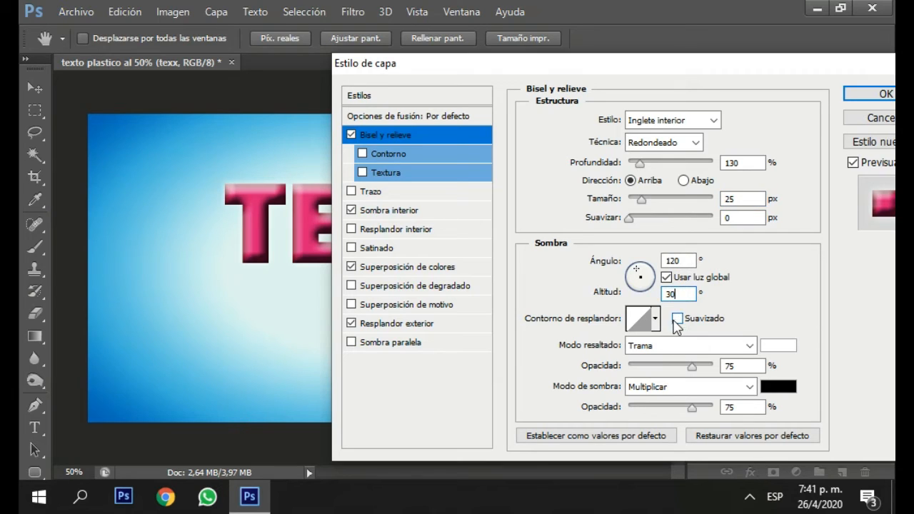
pyautogui.click(655, 318)
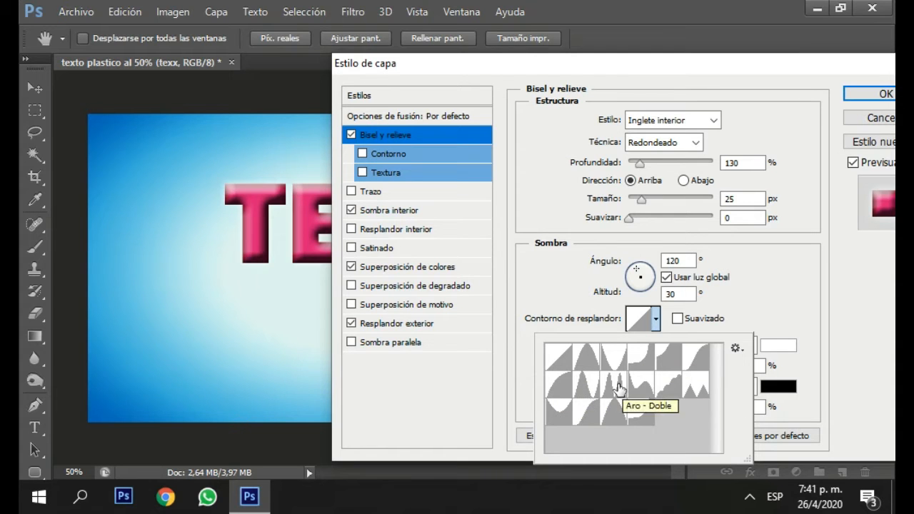
pyautogui.click(612, 384)
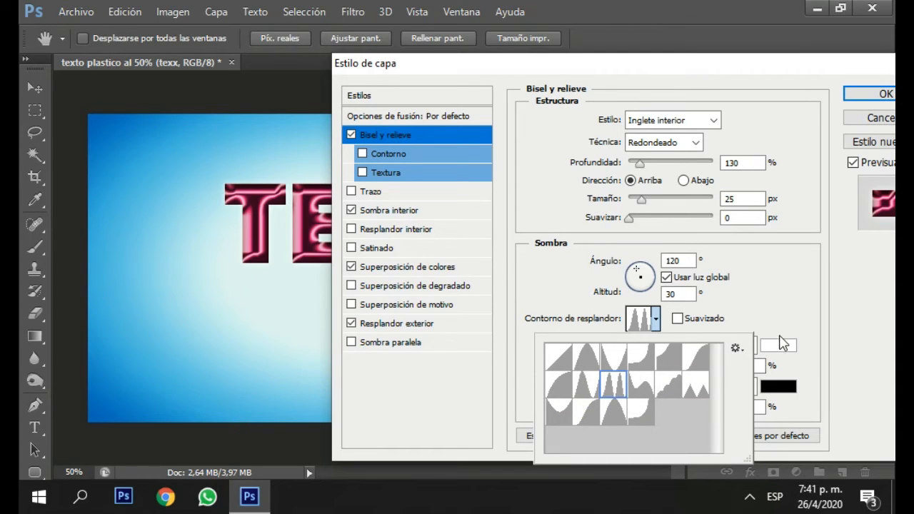
pyautogui.click(781, 317)
pyautogui.click(677, 318)
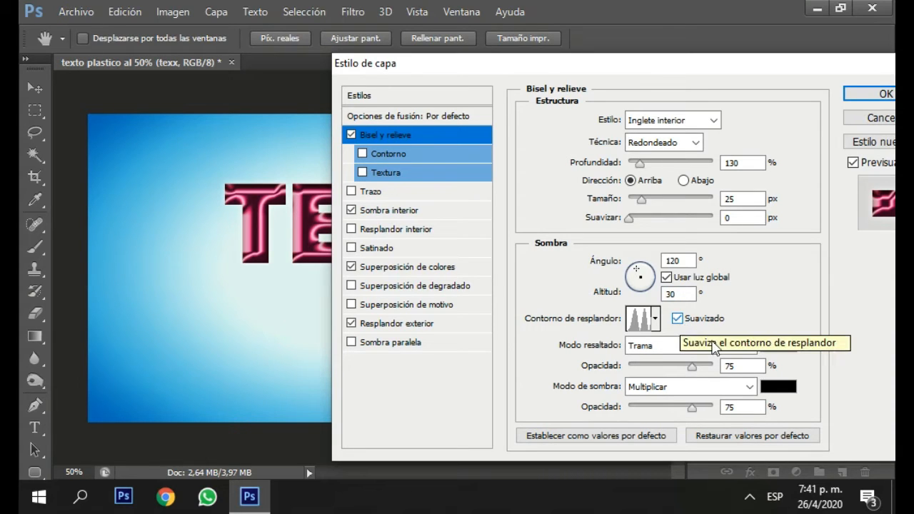
# Set the bevel's highlight opacity to 100% and its shadow opacity to 0%.
pyautogui.click(692, 365)
pyautogui.moveTo(762, 369); pyautogui.dragTo(764, 385)
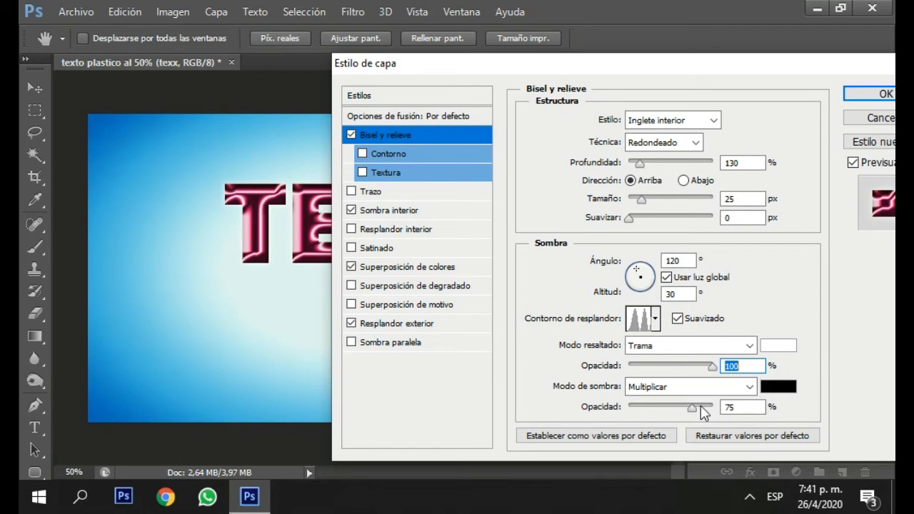
pyautogui.moveTo(606, 412); pyautogui.dragTo(586, 411)
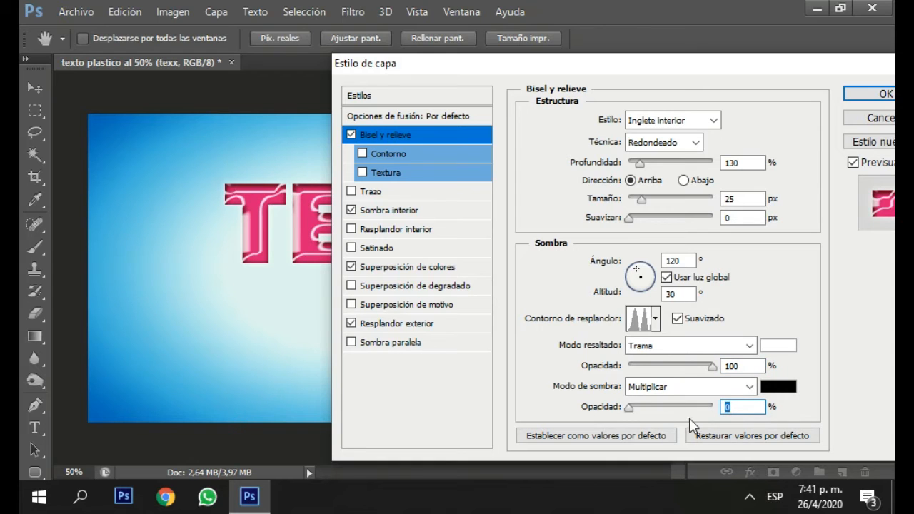
# Enable the bevel's Contorno with the sharp two-peaked zigzag preset, turn on Suavizado and set Rango to 88%.
pyautogui.click(377, 154)
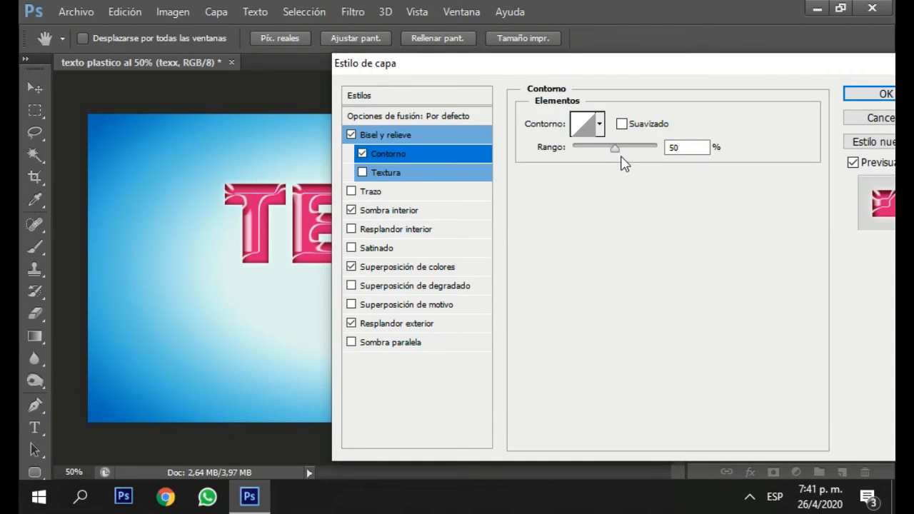
pyautogui.click(599, 124)
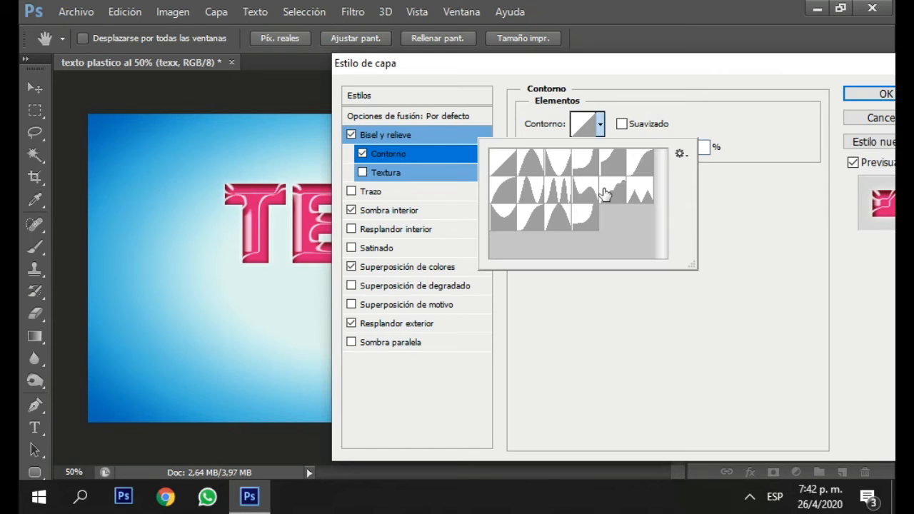
pyautogui.click(641, 194)
pyautogui.click(621, 124)
pyautogui.press('BackSpace')
pyautogui.press('BackSpace')
pyautogui.write('88')
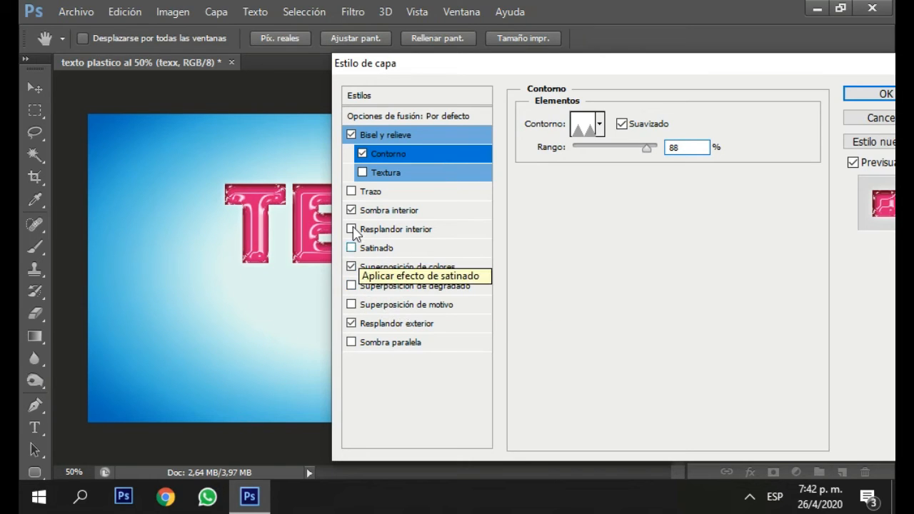
# Add a Satinado effect to the text and set its blend mode to Superponer.
pyautogui.click(350, 248)
pyautogui.click(402, 253)
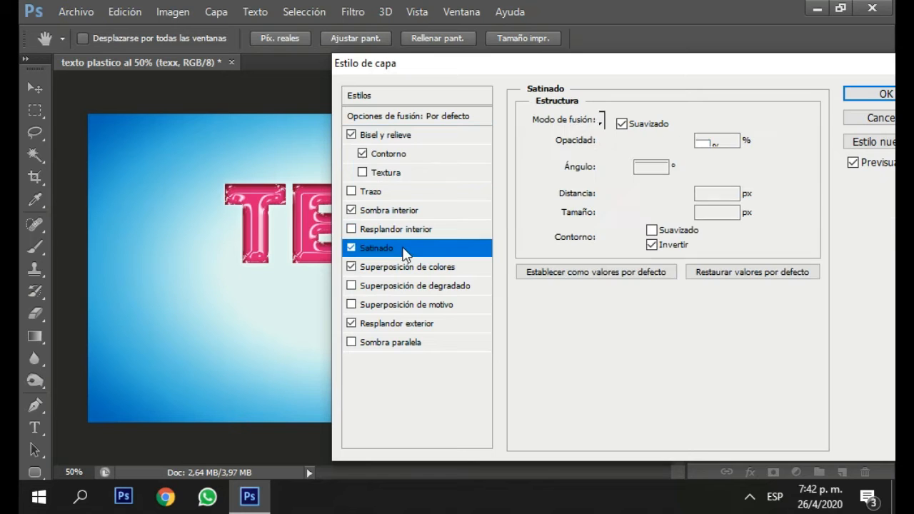
pyautogui.click(685, 122)
pyautogui.click(644, 213)
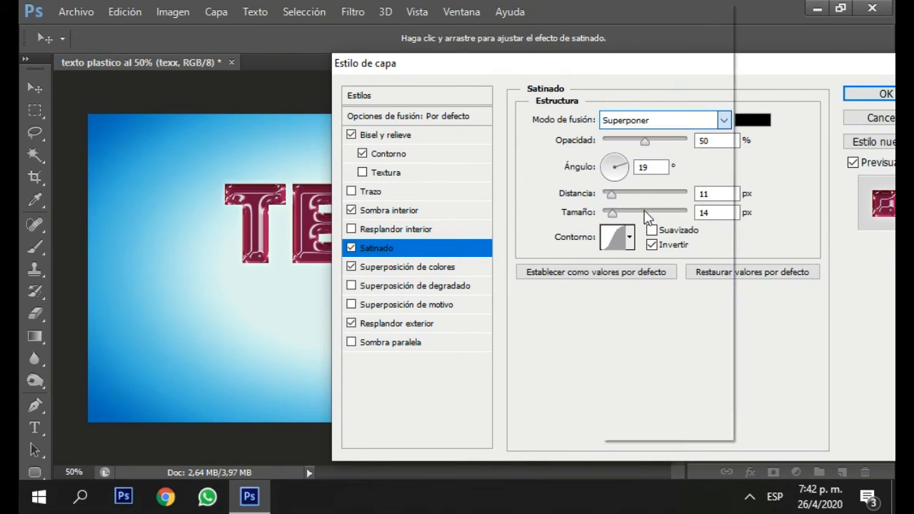
# Change the satin effect's colour to 88e4e5.
pyautogui.click(753, 120)
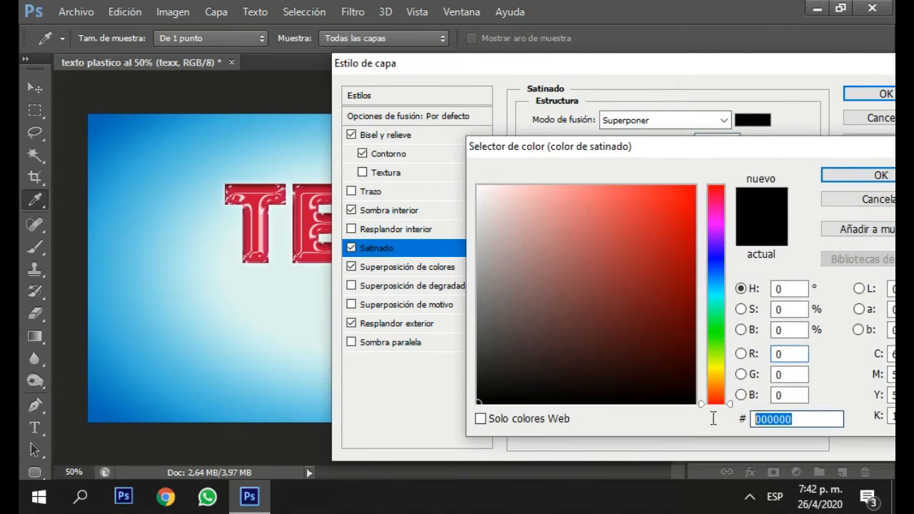
pyautogui.press('BackSpace')
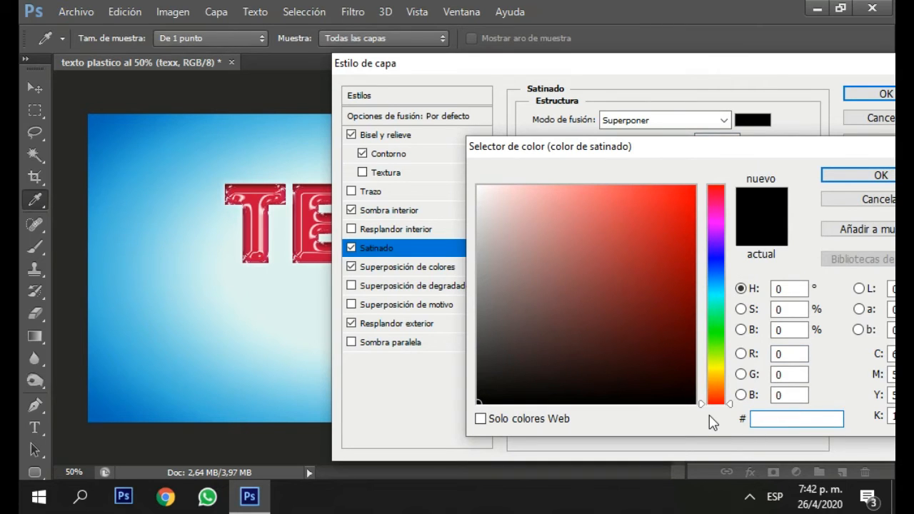
pyautogui.write('88')
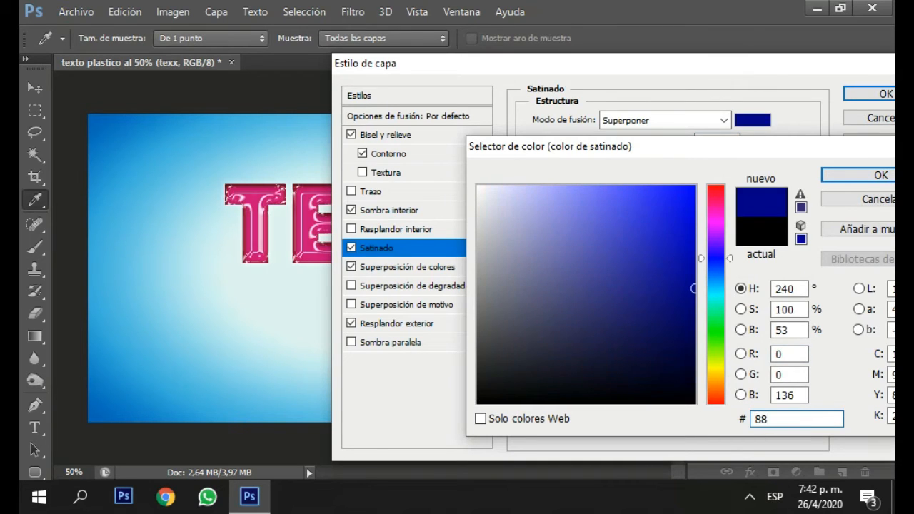
pyautogui.write('e4')
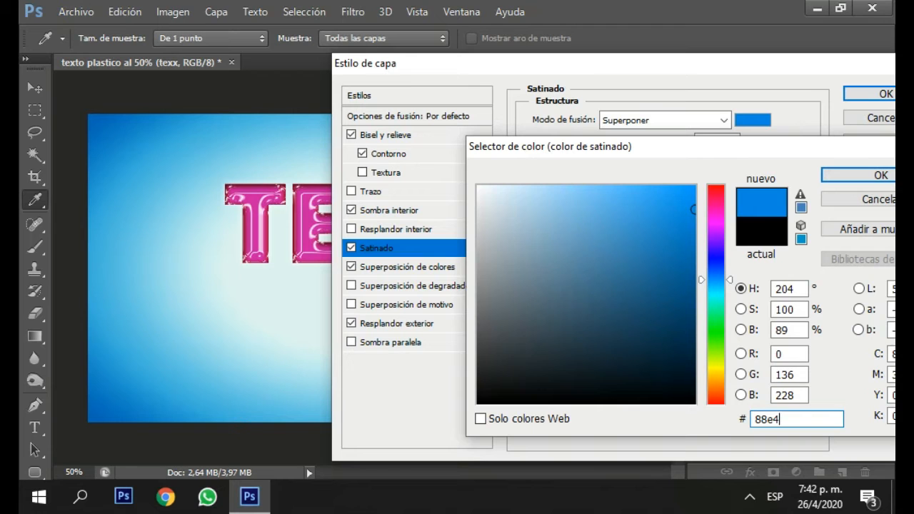
pyautogui.write('e5')
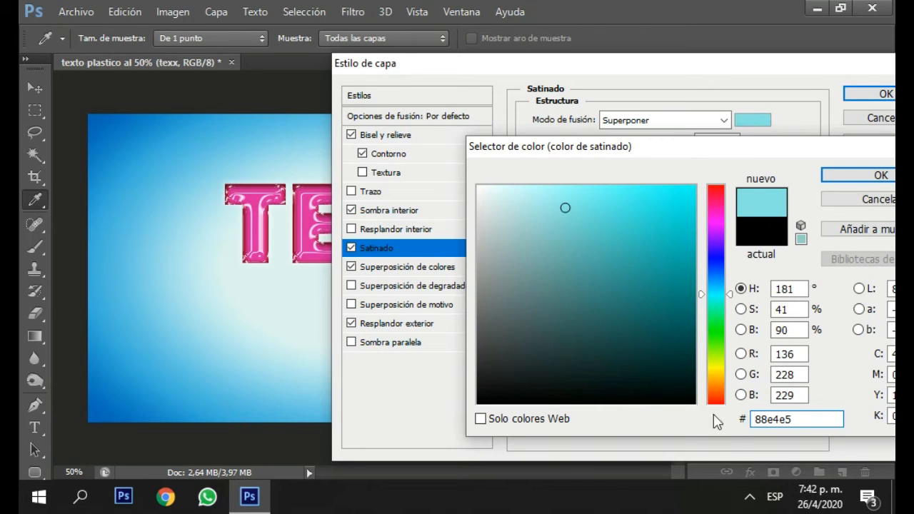
pyautogui.click(860, 175)
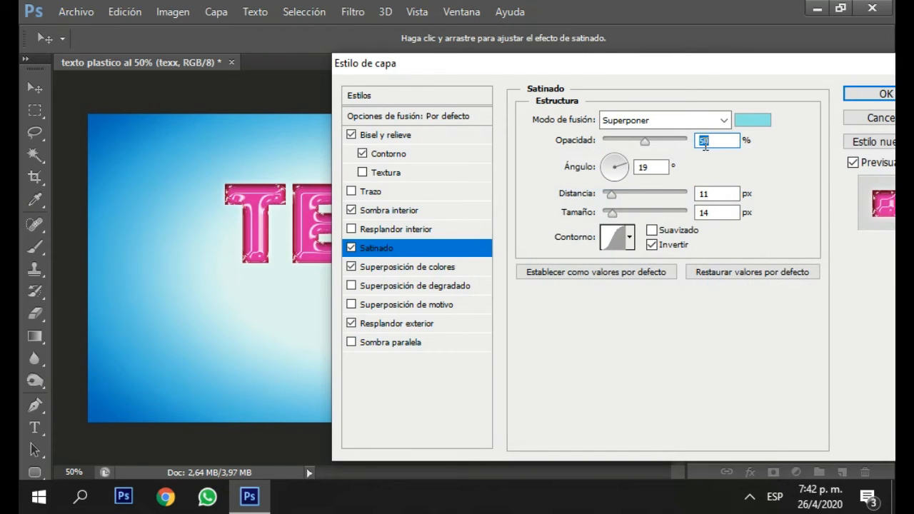
# Set the satin's Opacidad to 100% and its Ángulo to 146°.
pyautogui.press('BackSpace')
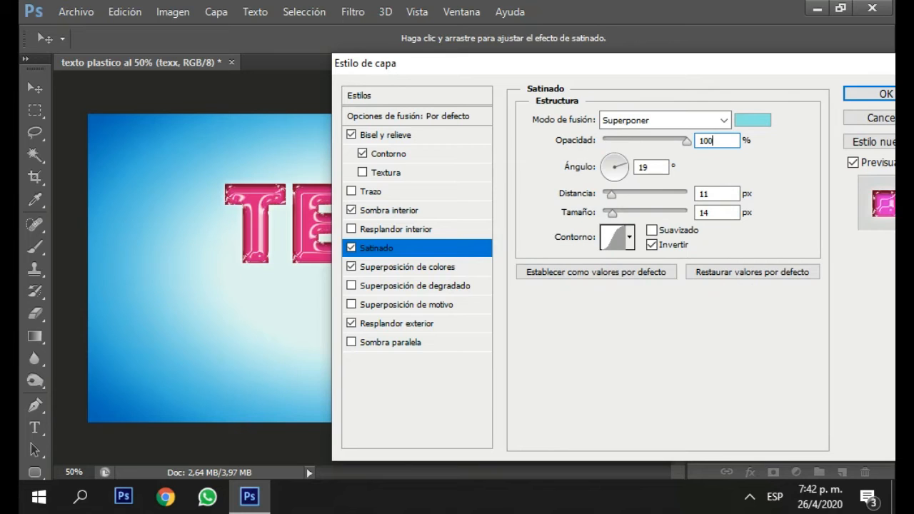
pyautogui.write('0')
pyautogui.click(650, 166)
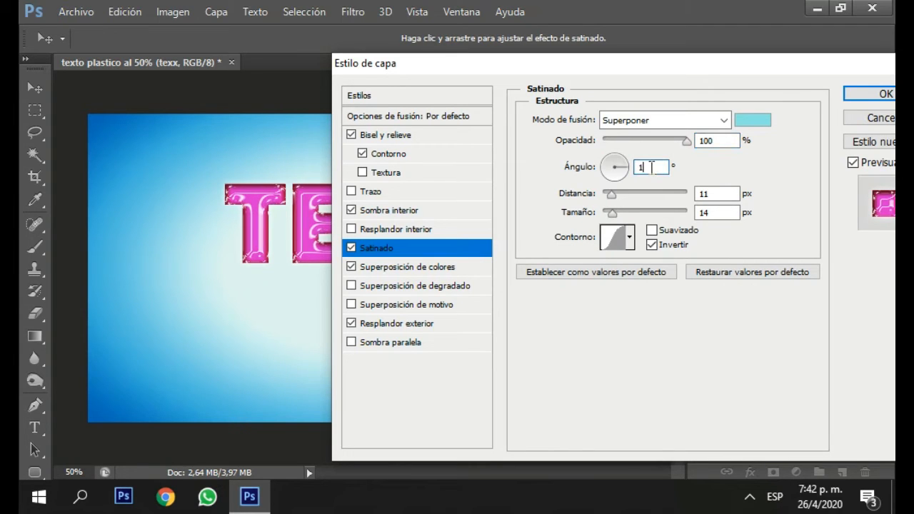
pyautogui.write('46')
# Set the satin's Distancia to 7 px and its Tamaño to 39 px.
pyautogui.press('BackSpace')
pyautogui.write('7')
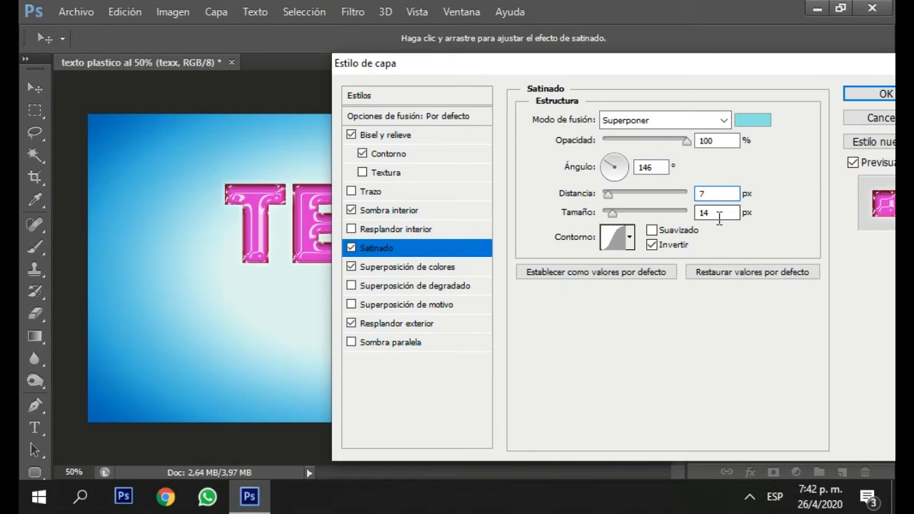
pyautogui.press('BackSpace')
pyautogui.press('BackSpace')
pyautogui.write('39')
# Choose the Aro - Doble contour for the satin and turn off Invertir.
pyautogui.click(651, 245)
pyautogui.click(630, 240)
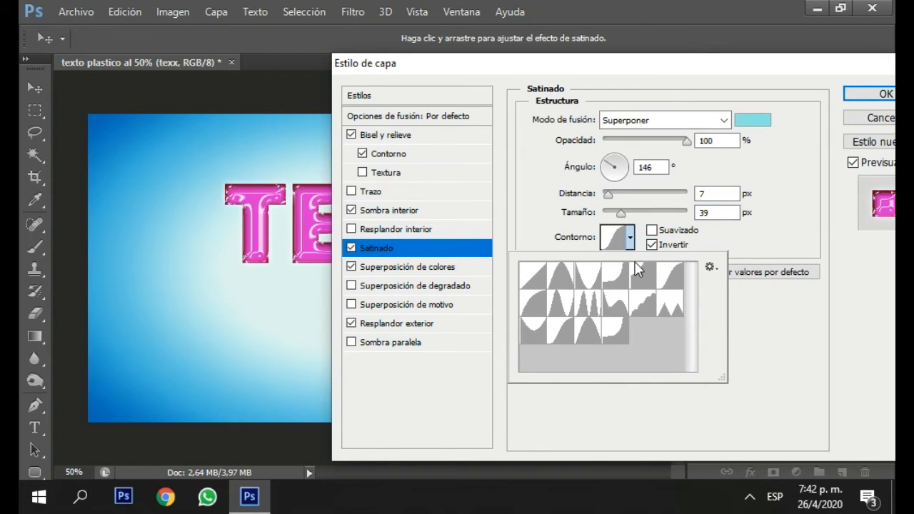
pyautogui.click(590, 313)
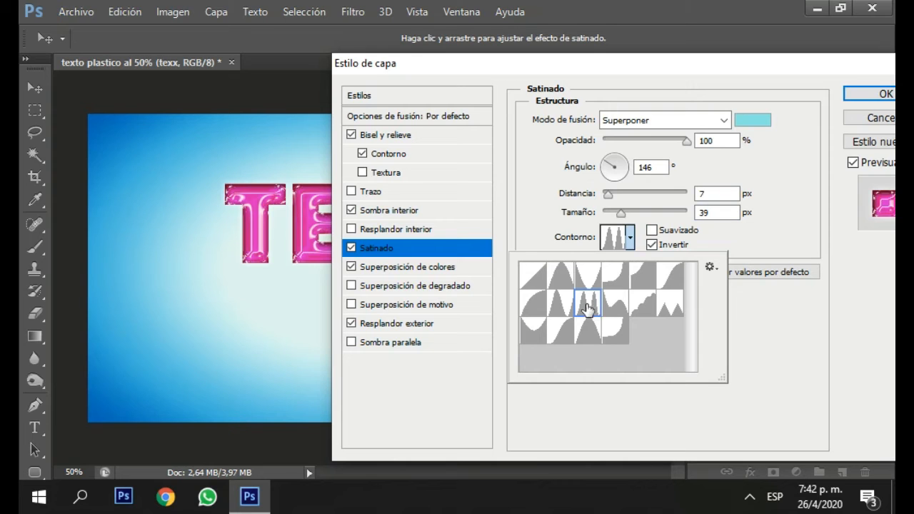
pyautogui.click(791, 312)
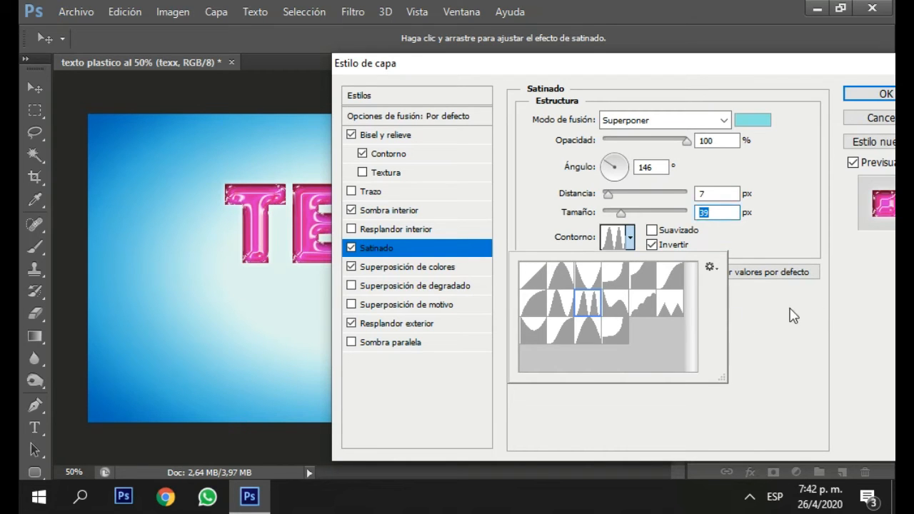
pyautogui.click(656, 248)
pyautogui.press('F1')
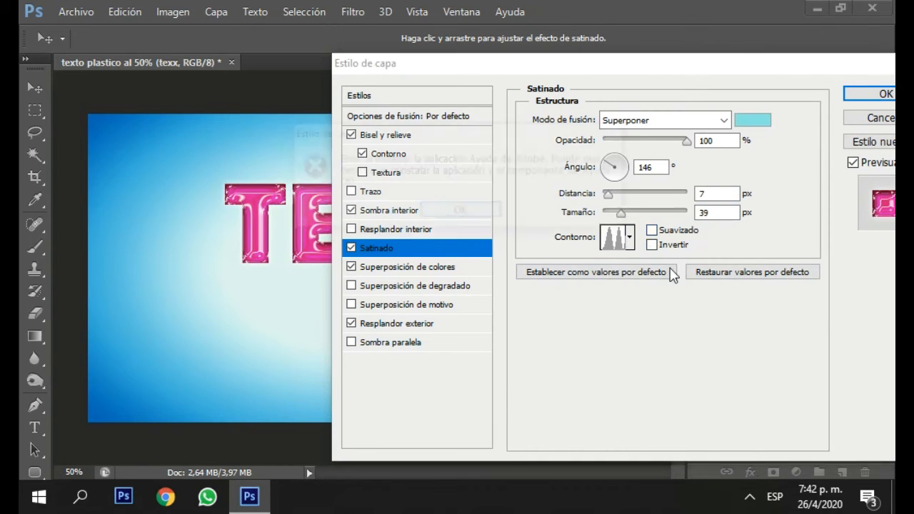
pyautogui.click(419, 214)
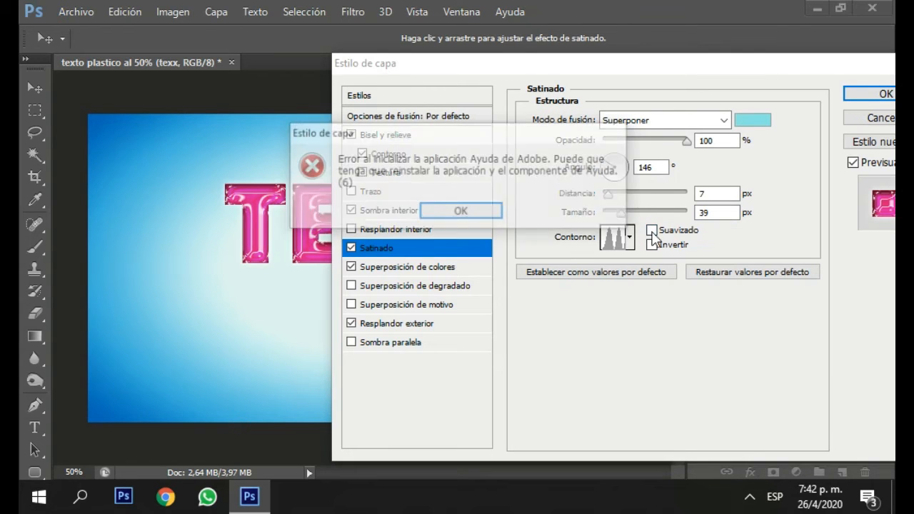
pyautogui.click(493, 217)
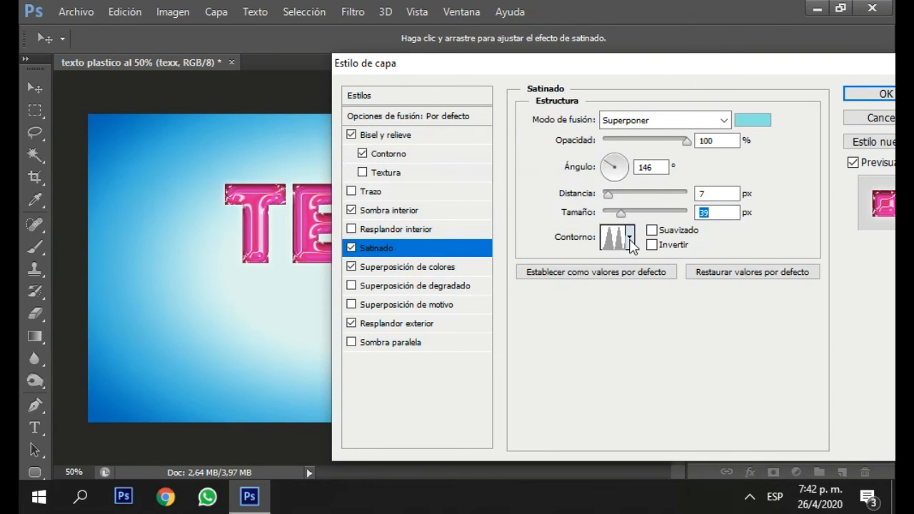
pyautogui.click(629, 238)
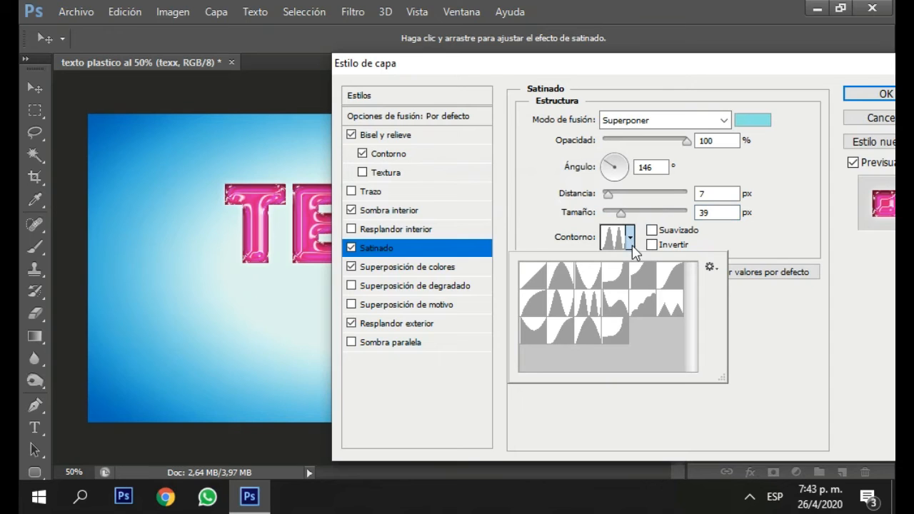
pyautogui.write('-')
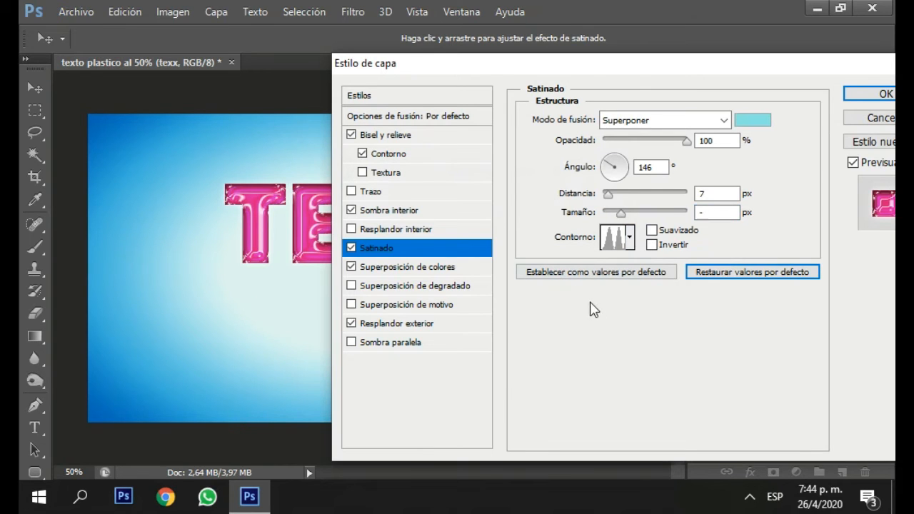
pyautogui.click(631, 239)
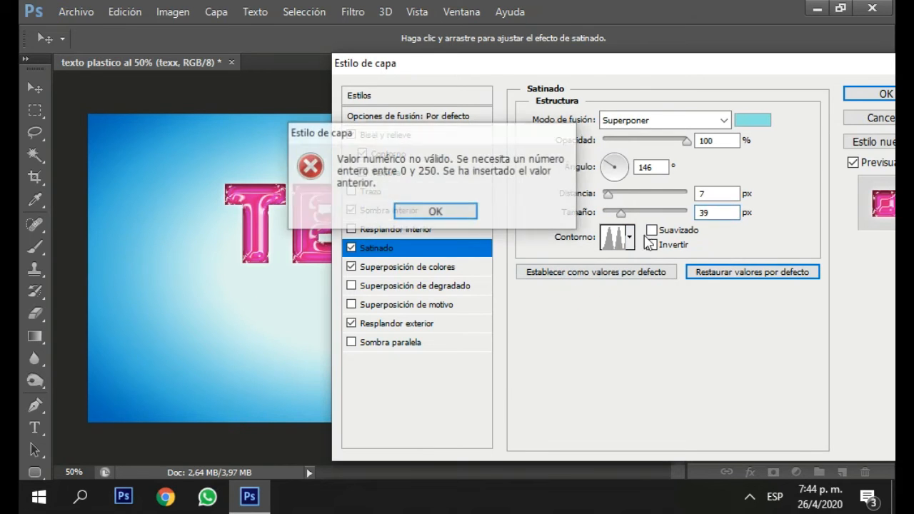
pyautogui.click(475, 217)
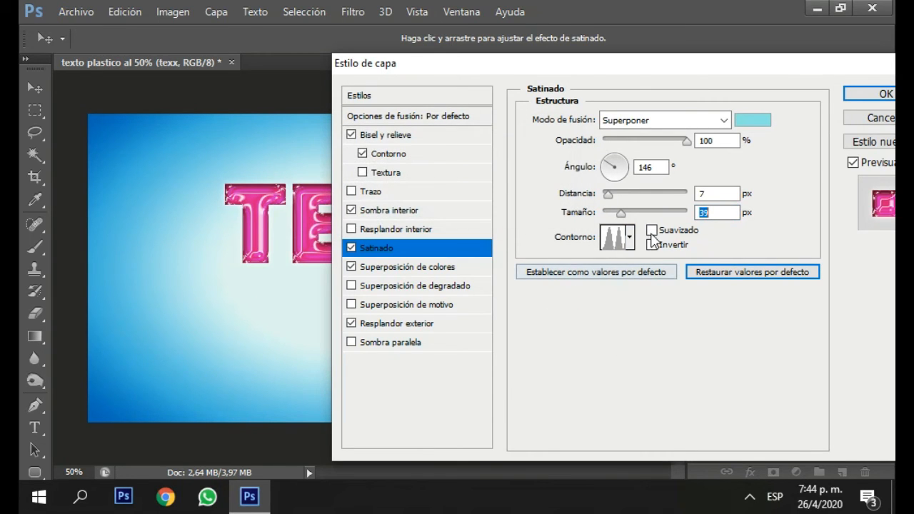
pyautogui.press('F1')
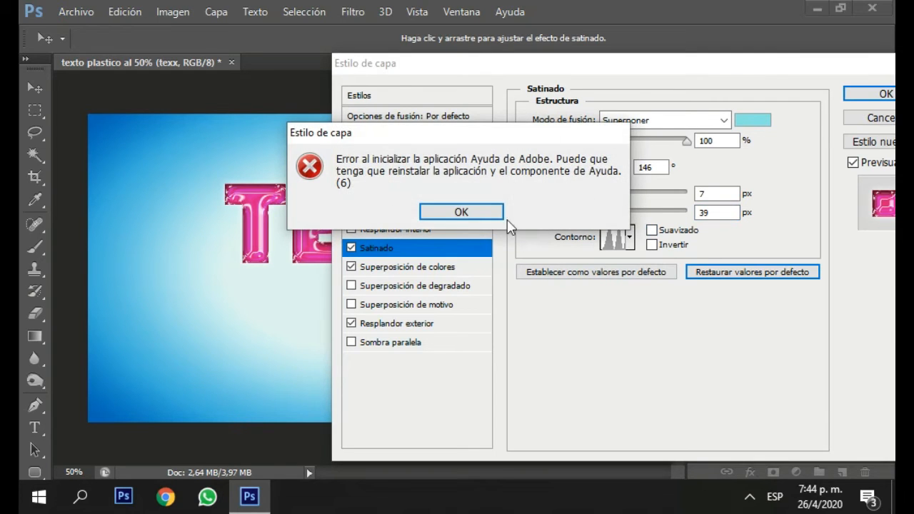
pyautogui.press('Return')
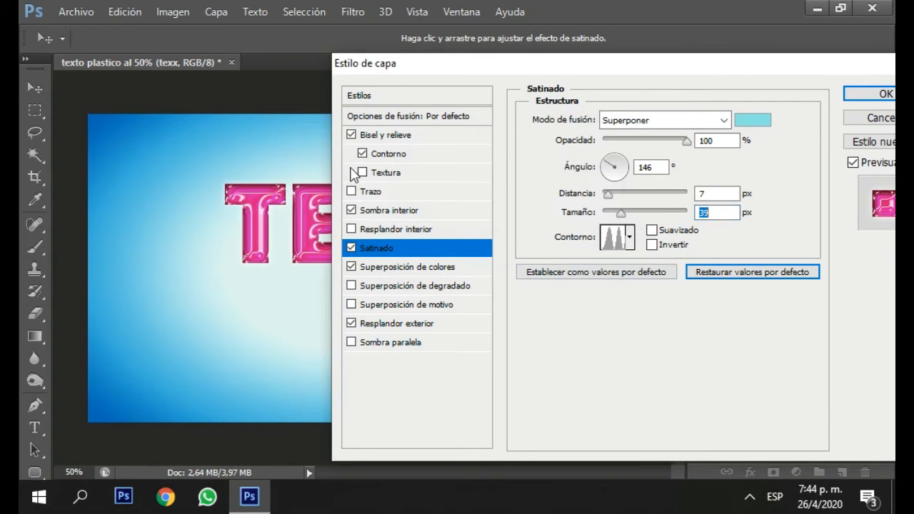
# Add a 3 px black Exterior stroke (Trazo) to the text and apply the layer styles.
pyautogui.click(377, 198)
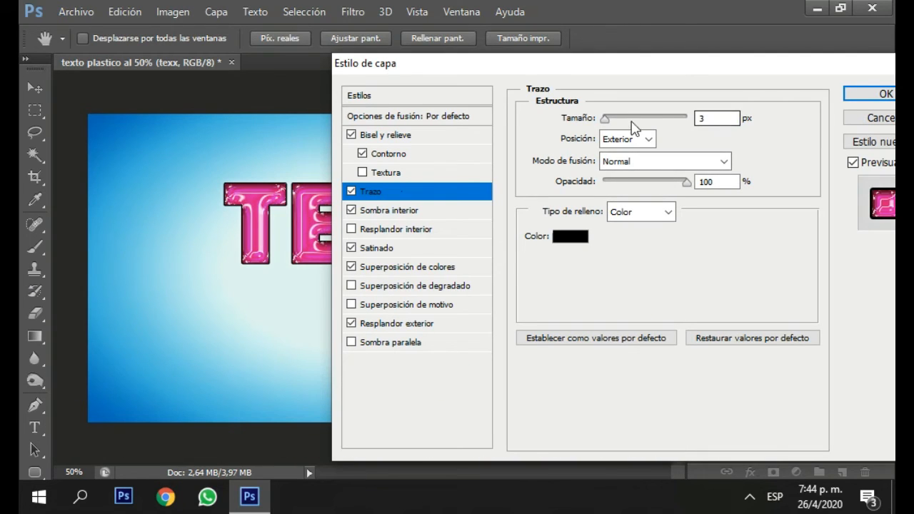
pyautogui.doubleClick(697, 119)
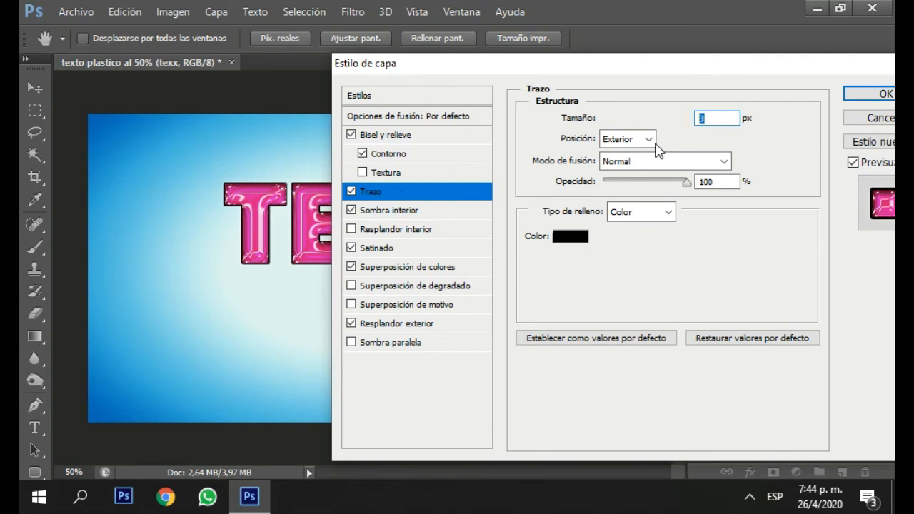
pyautogui.click(883, 95)
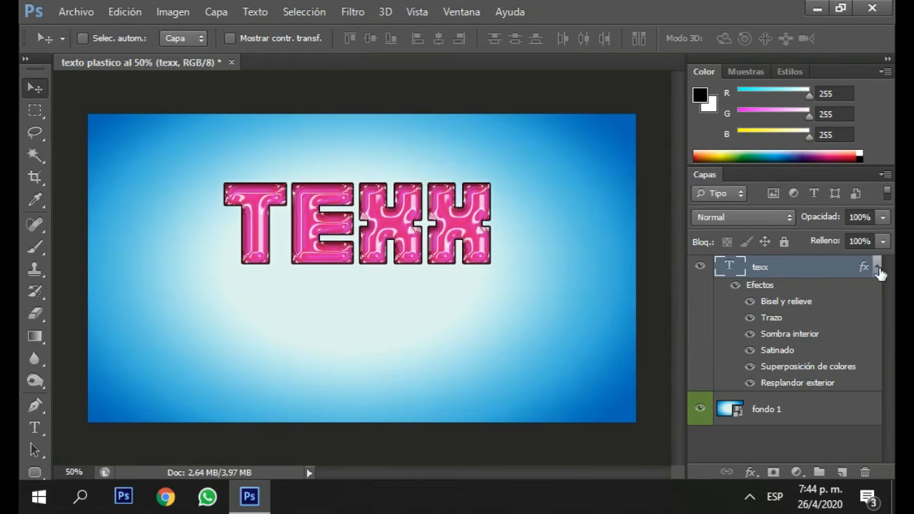
# Collapse the texx layer's effects list and duplicate the layer together with its styles.
pyautogui.click(877, 267)
pyautogui.hotkey('ctrl', 'j')
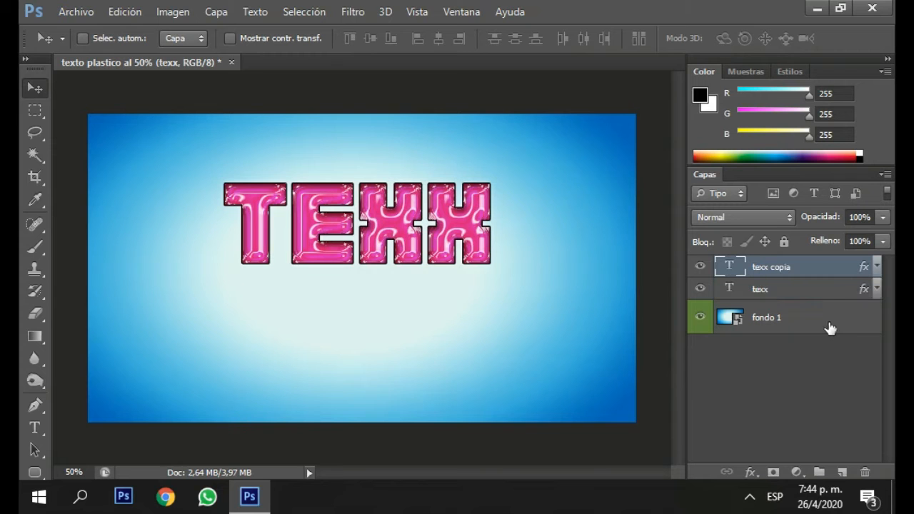
pyautogui.rightClick(777, 266)
pyautogui.click(279, 179)
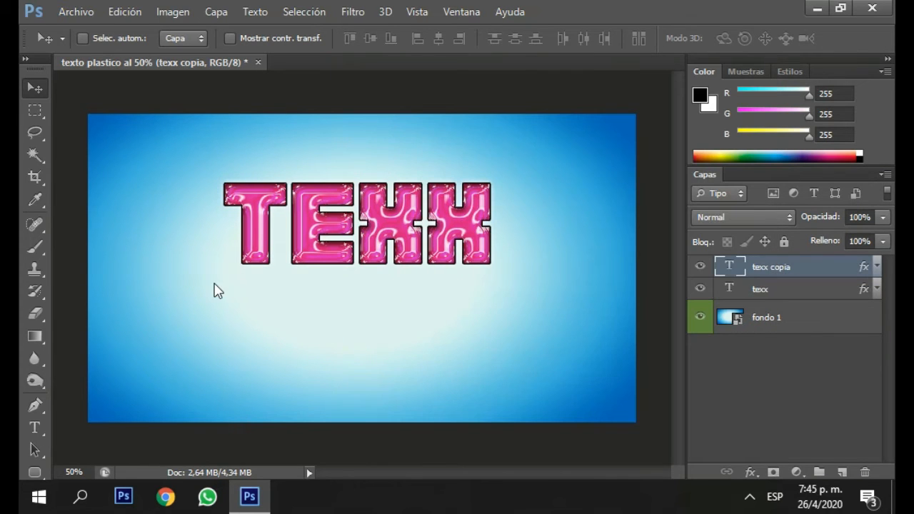
# Change the colour overlay (Superposición de colores) of the texx copia layer to 25da1c.
pyautogui.doubleClick(813, 267)
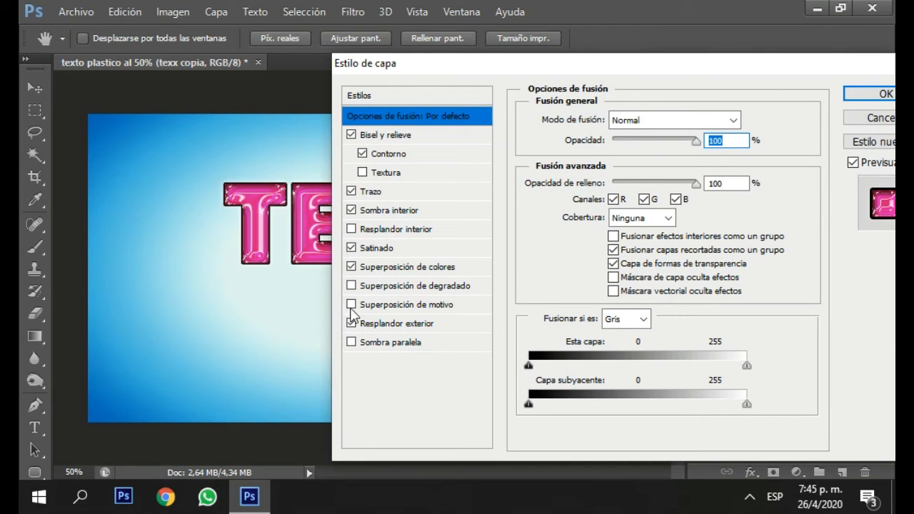
pyautogui.click(389, 270)
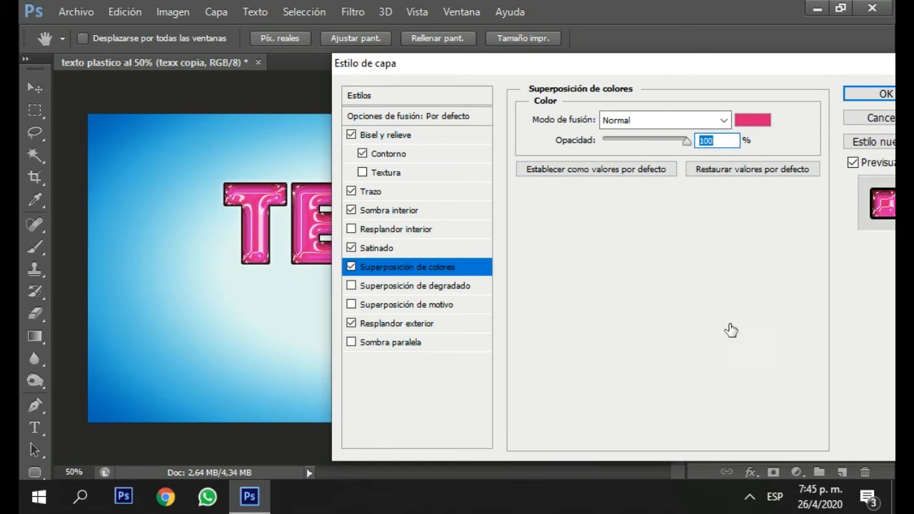
pyautogui.moveTo(802, 422); pyautogui.dragTo(721, 429)
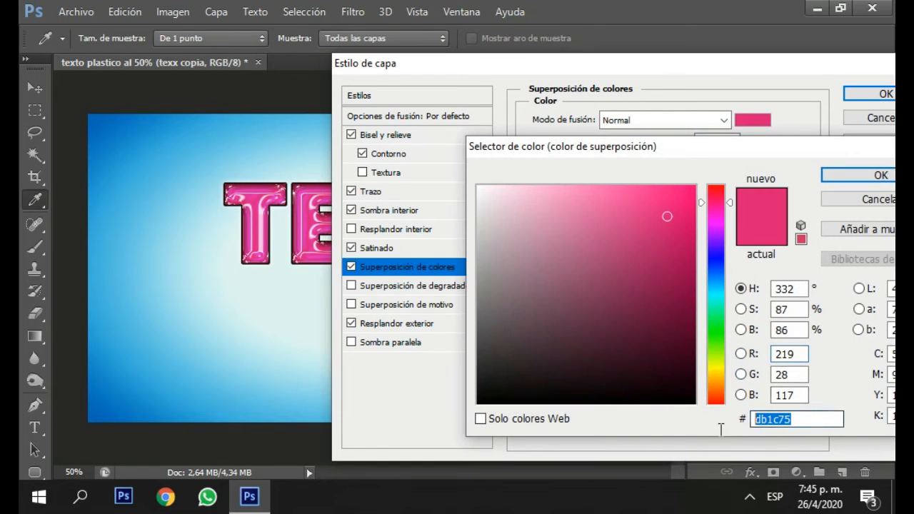
pyautogui.press('BackSpace')
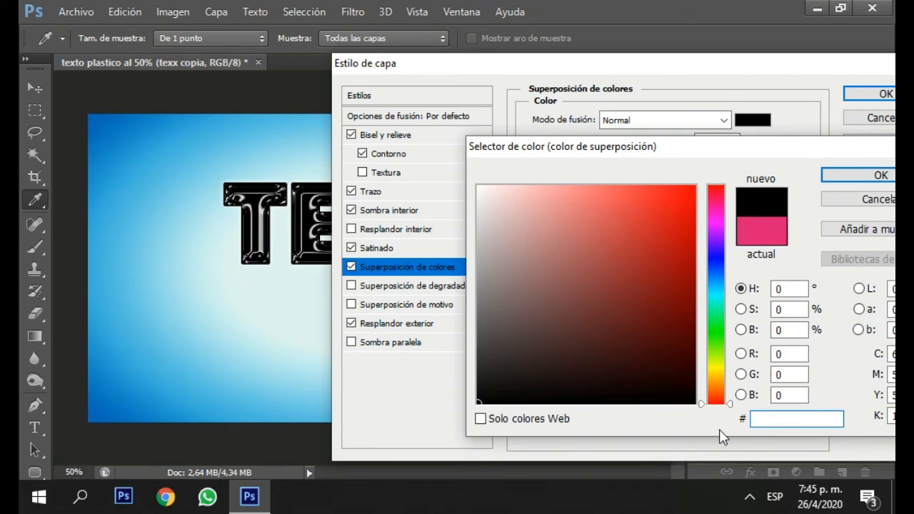
pyautogui.write('25da1c')
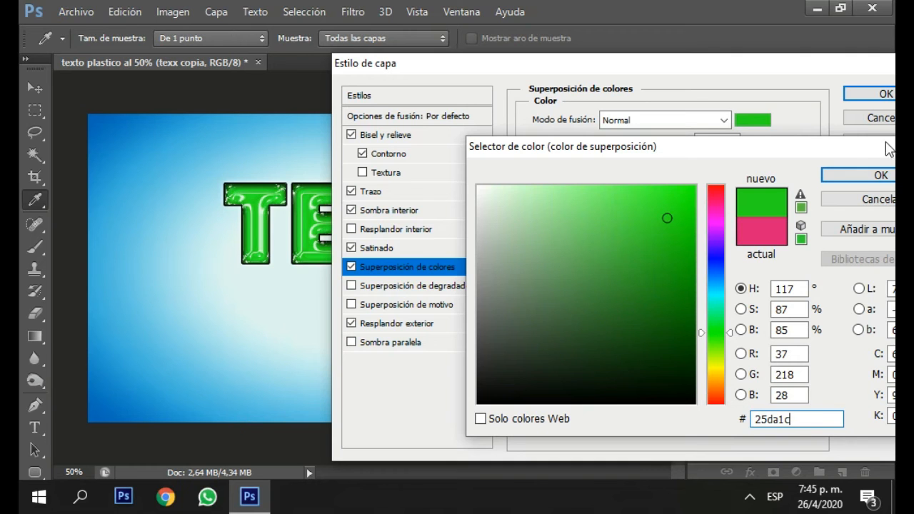
pyautogui.click(852, 177)
pyautogui.click(862, 96)
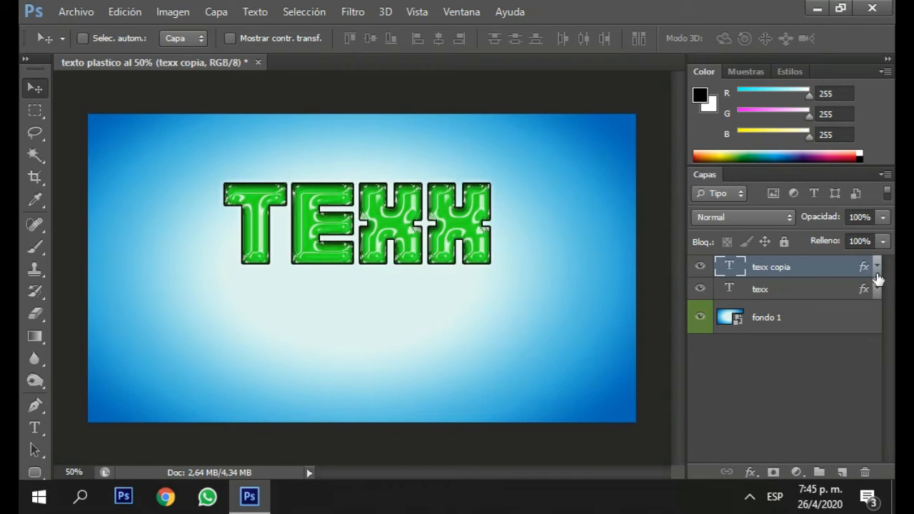
# Rasterize the text of the texx copia layer.
pyautogui.rightClick(778, 270)
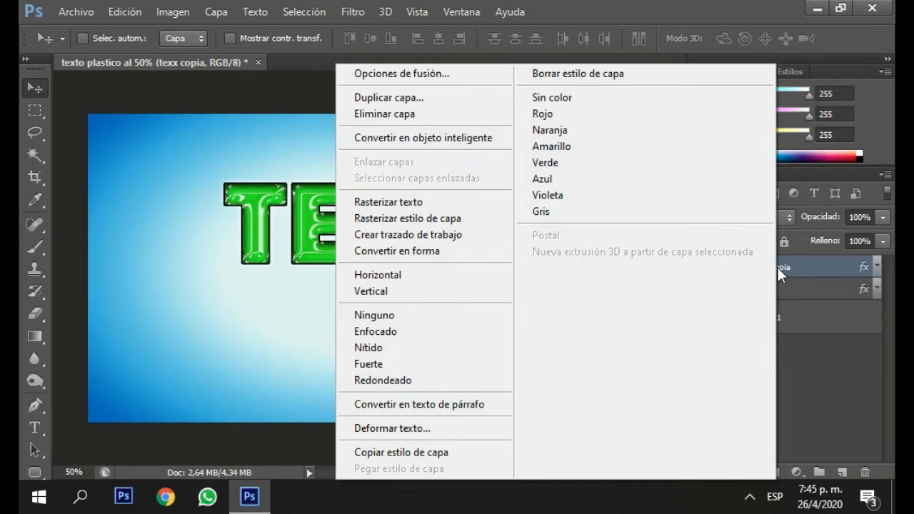
pyautogui.click(452, 207)
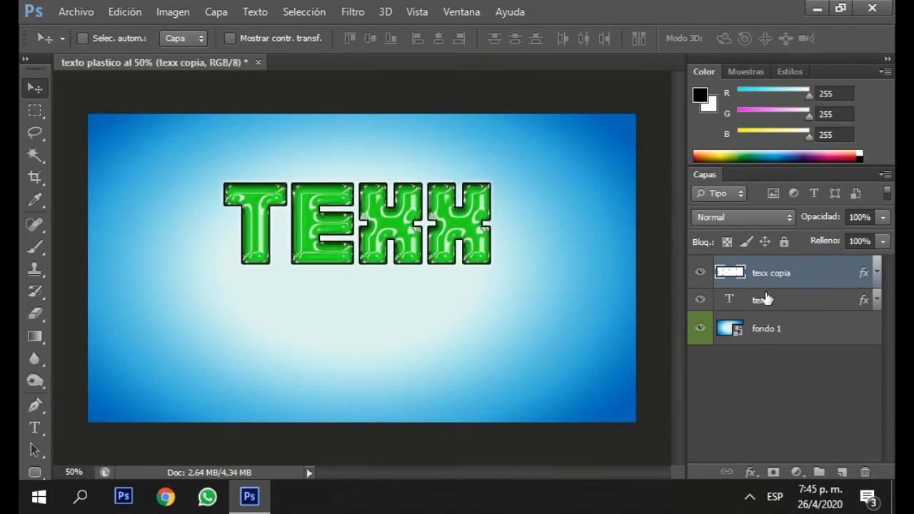
# Draw a closed Pen path with a wavy upper edge across the letters, enclosing the lower part of the word.
pyautogui.click(34, 405)
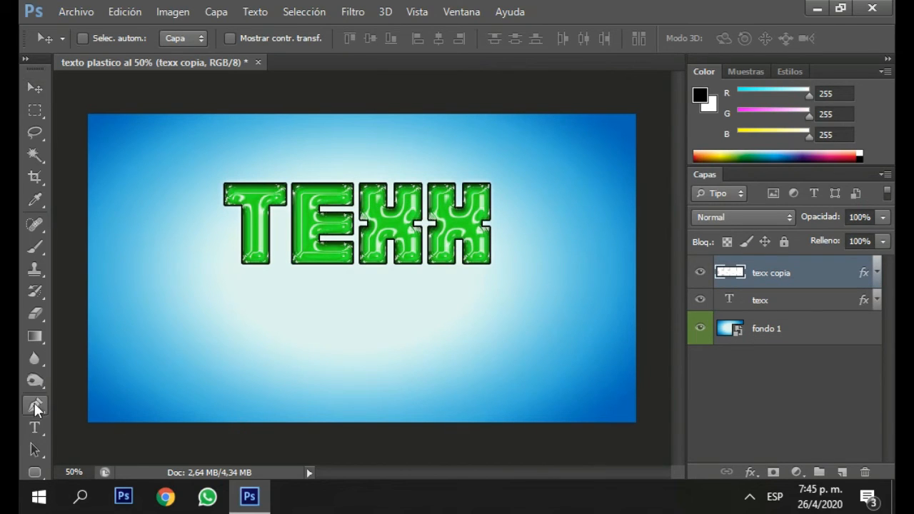
pyautogui.click(153, 301)
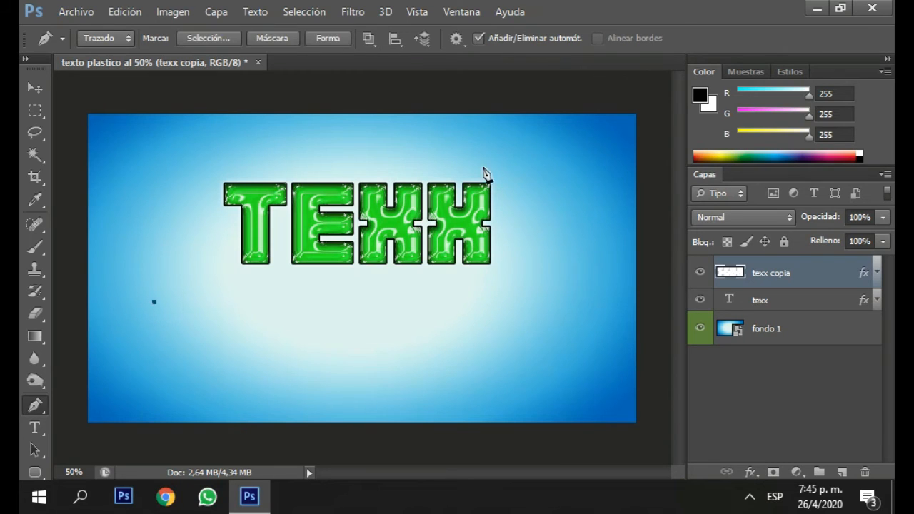
pyautogui.click(529, 152)
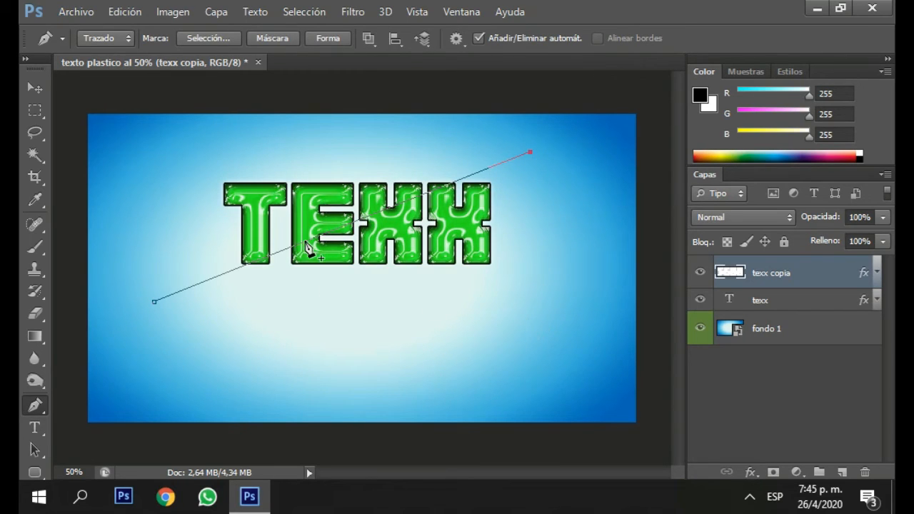
pyautogui.moveTo(294, 230); pyautogui.dragTo(282, 213)
pyautogui.click(391, 180)
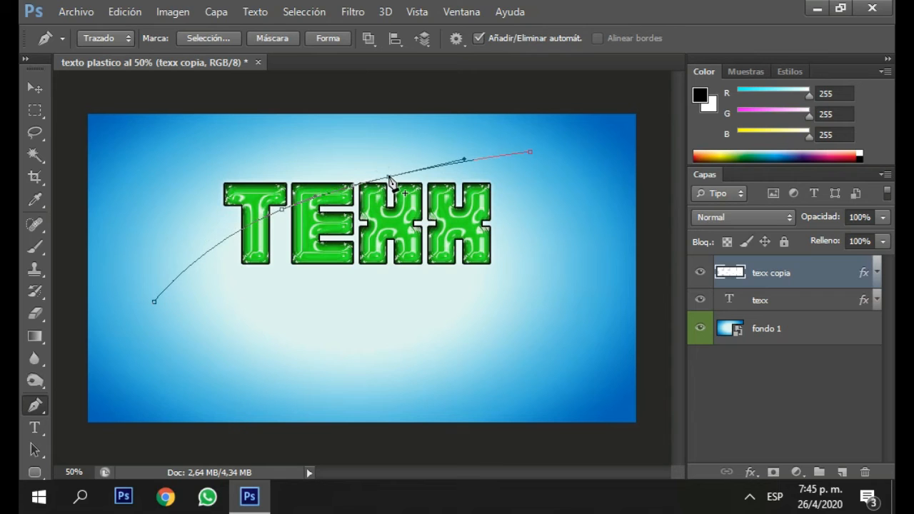
pyautogui.moveTo(388, 180); pyautogui.dragTo(401, 248)
pyautogui.moveTo(529, 152); pyautogui.dragTo(524, 175)
pyautogui.click(536, 274)
pyautogui.click(388, 331)
pyautogui.click(157, 303)
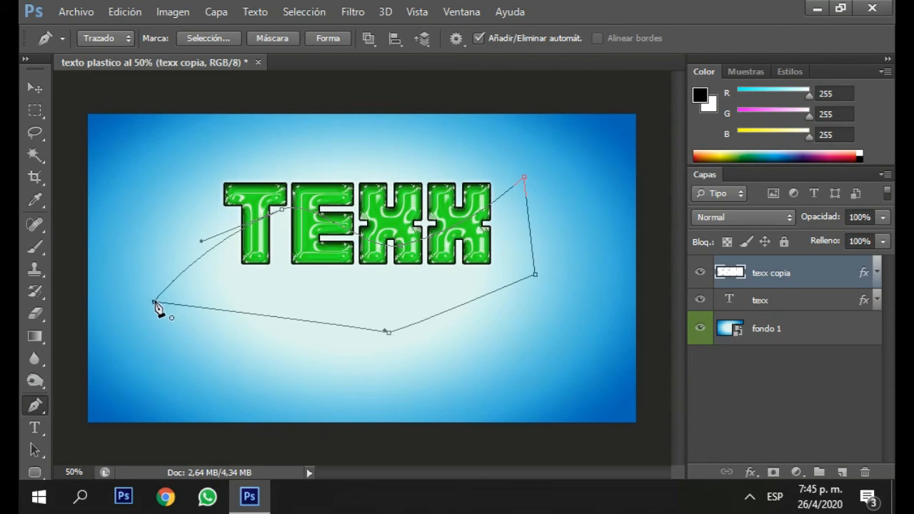
# Turn the path into a selection, delete the green copy's lower part inside it, and deselect.
pyautogui.rightClick(302, 292)
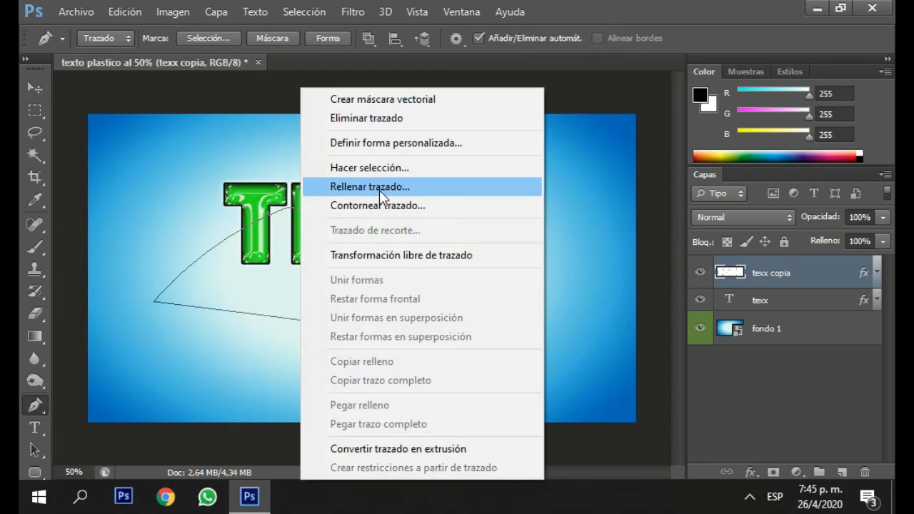
pyautogui.click(371, 168)
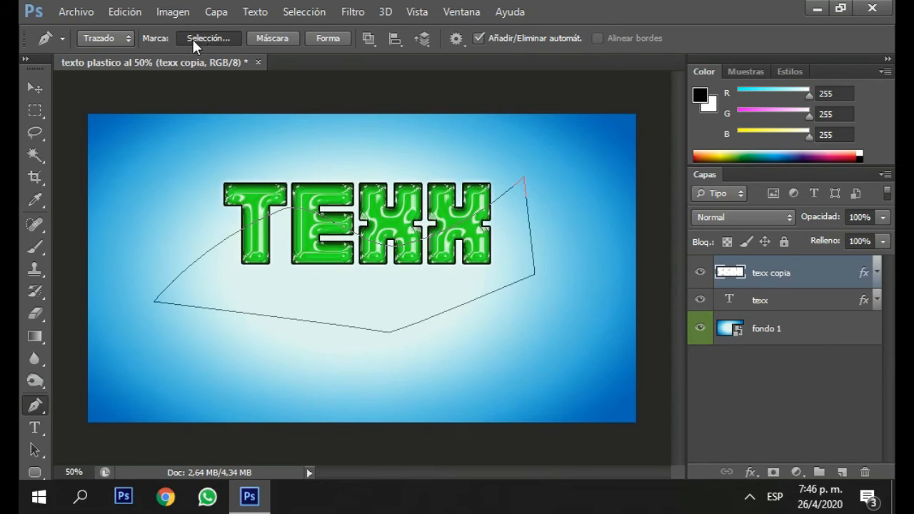
pyautogui.click(575, 137)
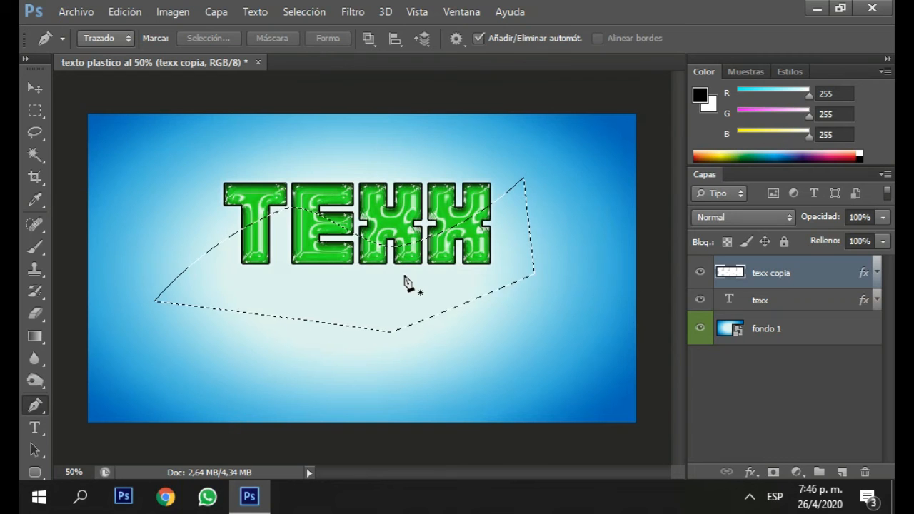
pyautogui.hotkey('ctrl', 'i')
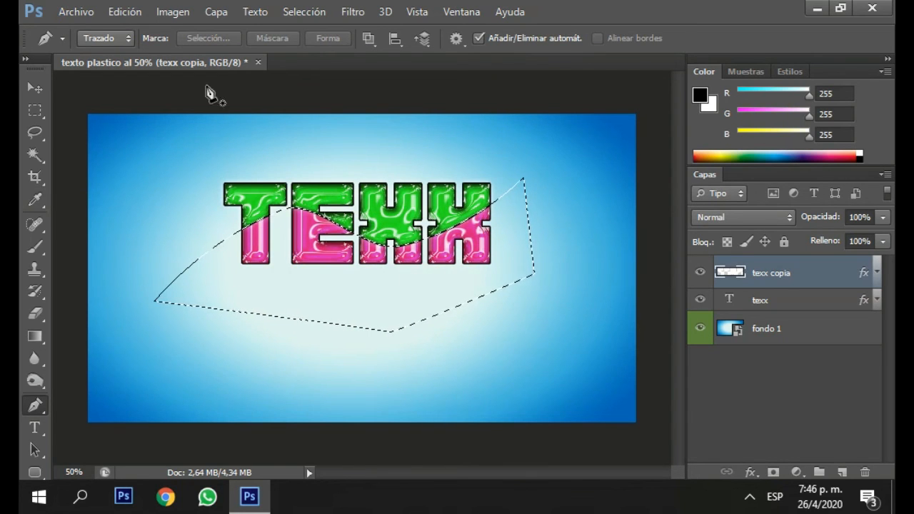
pyautogui.click(304, 11)
pyautogui.click(314, 45)
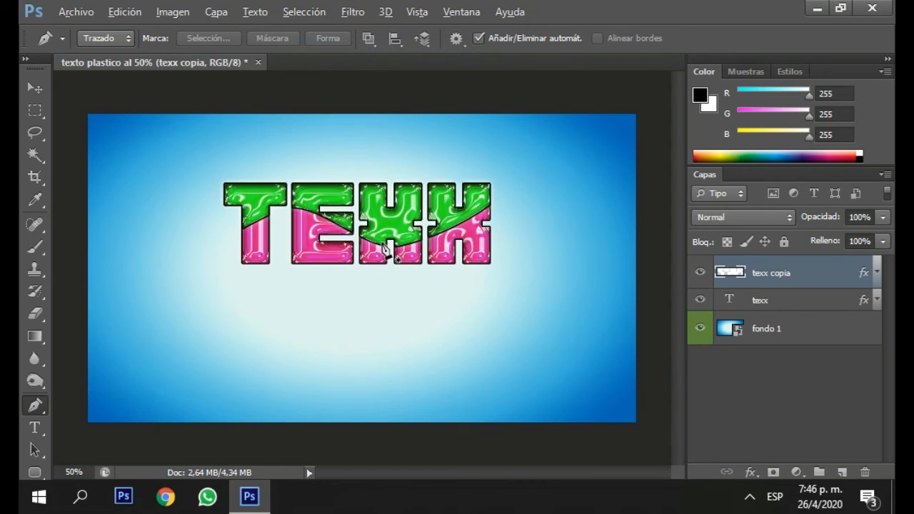
# Duplicate the texx copia and texx layers together and merge the duplicates into one layer.
pyautogui.scroll(3, 383, 247)
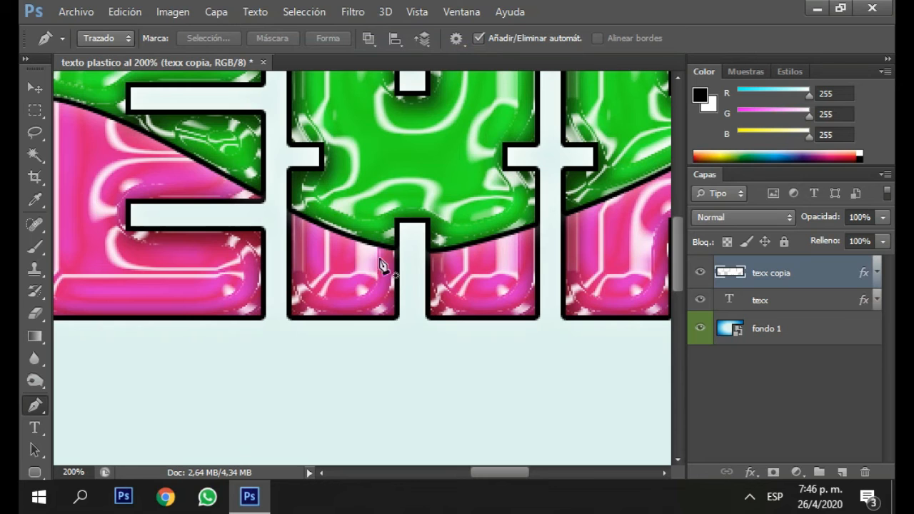
pyautogui.scroll(-2, 398, 274)
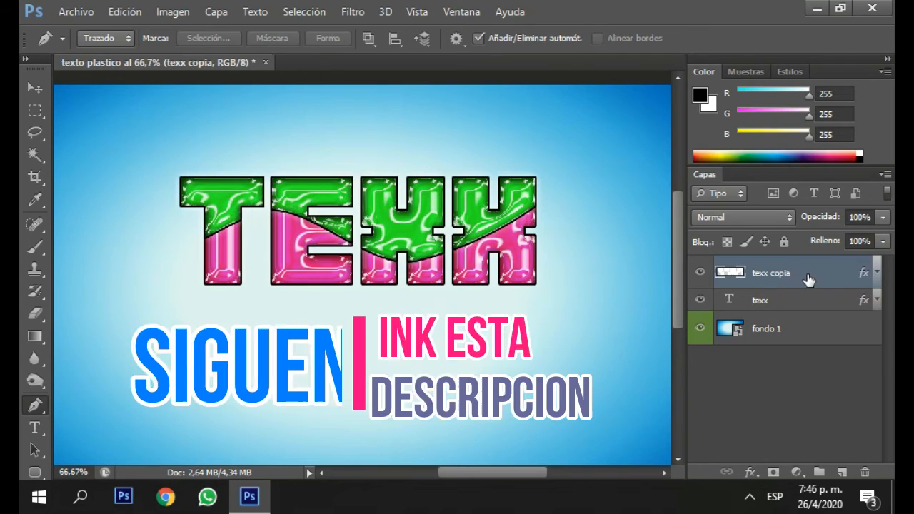
pyautogui.keyDown('ctrl'); pyautogui.click(807, 305); pyautogui.keyUp('ctrl')
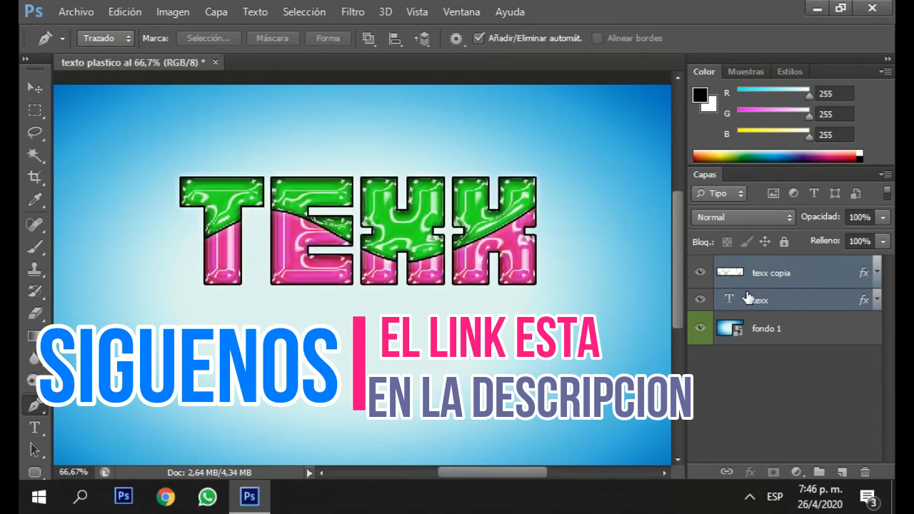
pyautogui.rightClick(720, 293)
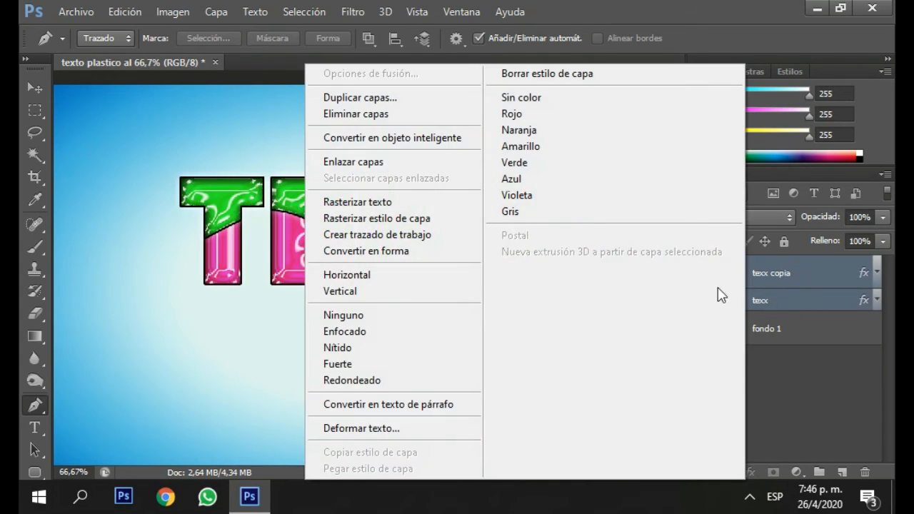
pyautogui.click(454, 97)
pyautogui.click(596, 148)
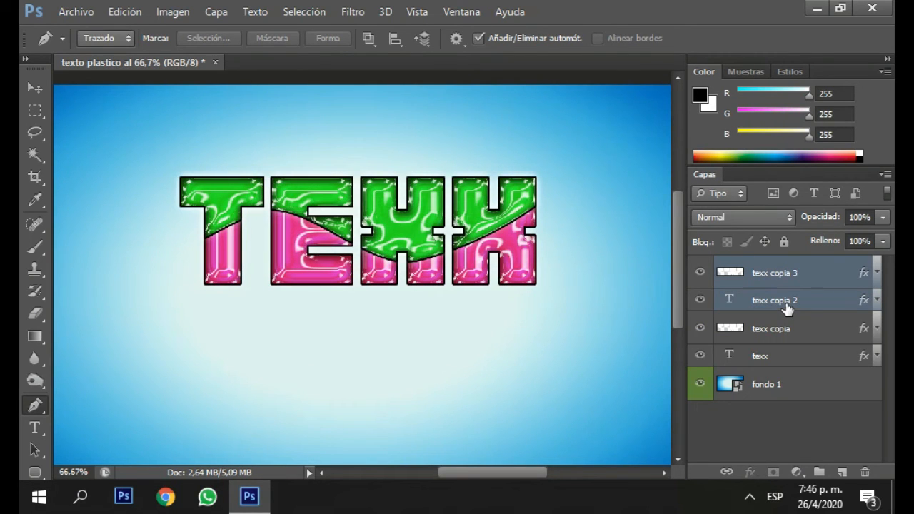
pyautogui.hotkey('ctrl', 'e')
pyautogui.rightClick(792, 276)
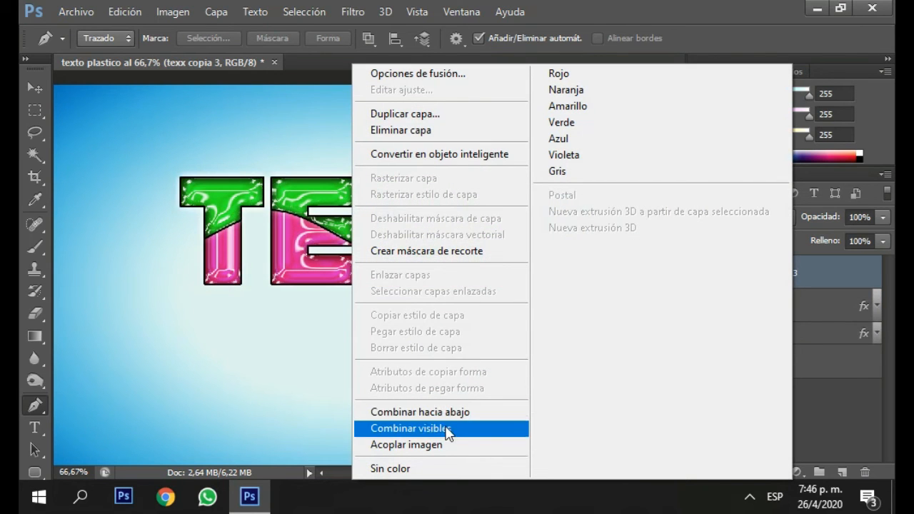
pyautogui.click(822, 265)
# Flip the merged copy vertically and place it directly below the original word as a reflection.
pyautogui.hotkey('ctrl', 't')
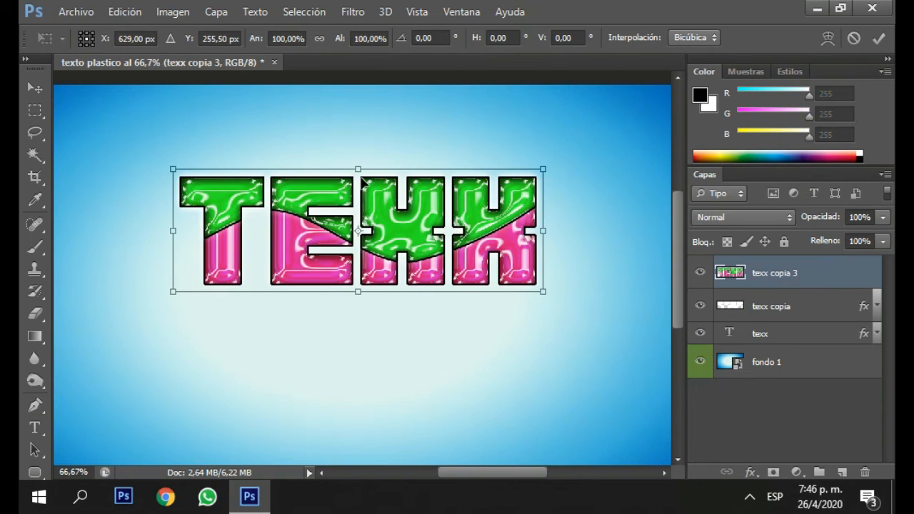
pyautogui.moveTo(355, 202); pyautogui.dragTo(357, 434)
pyautogui.click(878, 38)
pyautogui.press('p')
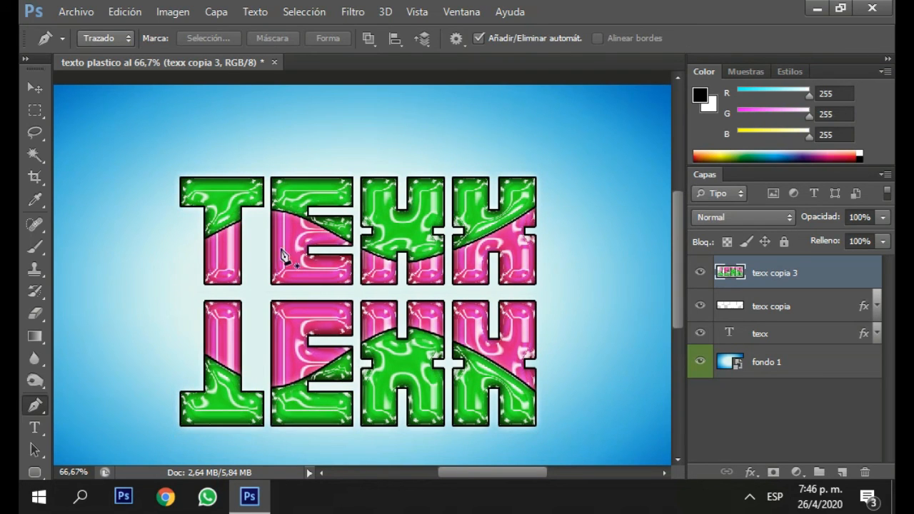
# Add a layer mask to the flipped reflection layer texx copia 3 and choose the black-to-white preset for the Gradient tool.
pyautogui.click(35, 335)
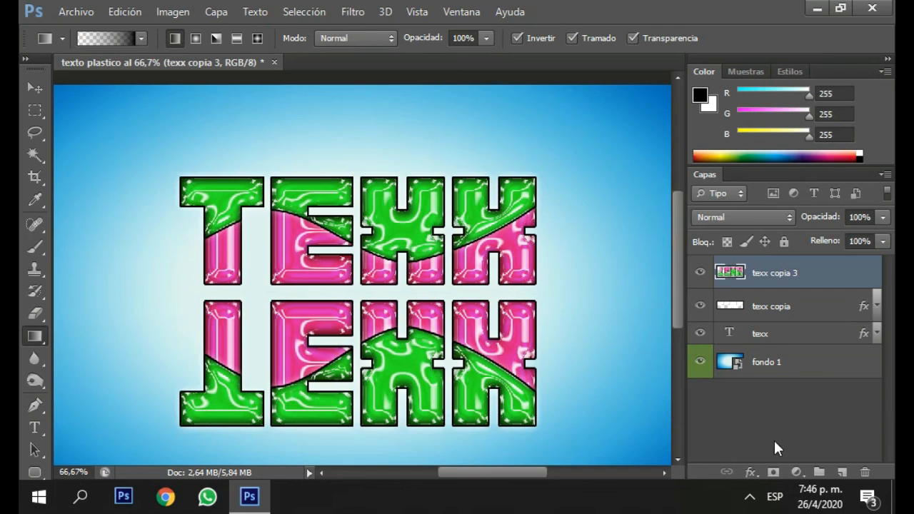
pyautogui.click(773, 472)
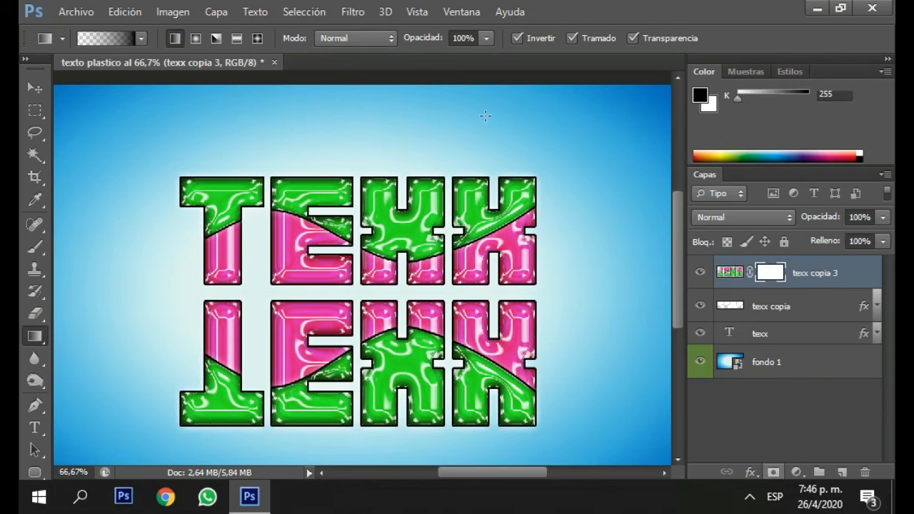
pyautogui.click(142, 38)
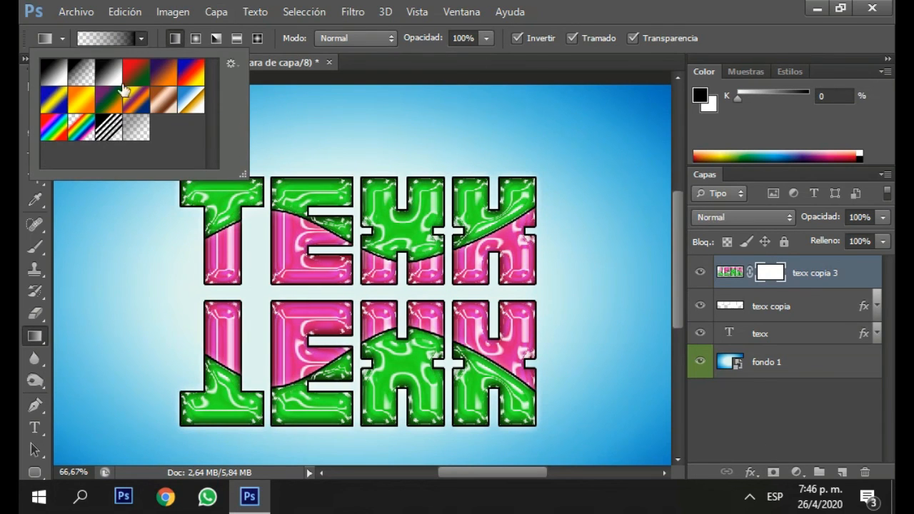
pyautogui.click(109, 72)
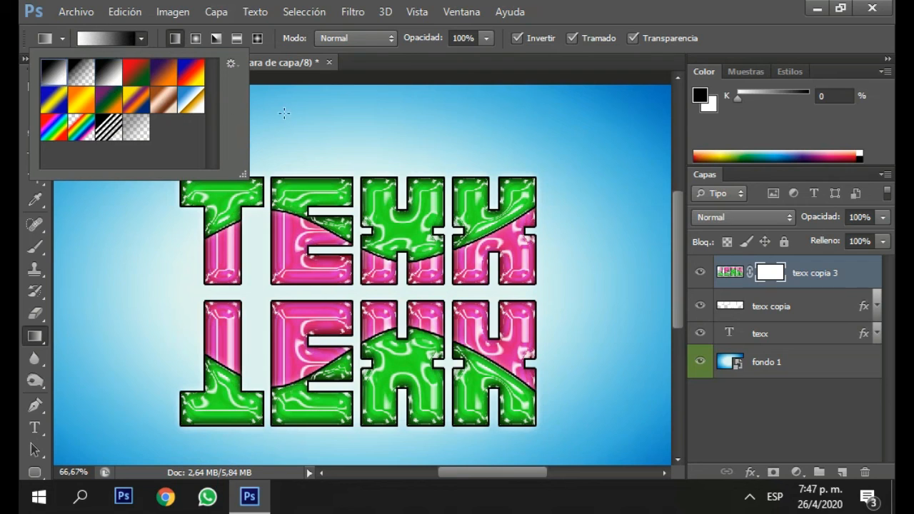
pyautogui.click(370, 116)
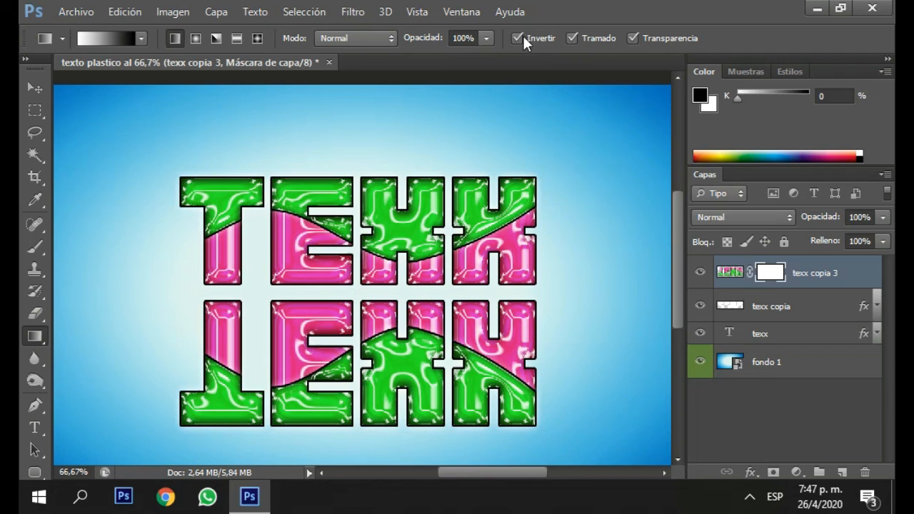
# Apply a vertical linear gradient on the reflection's mask so that the reflection fades out about halfway down its letters.
pyautogui.moveTo(379, 300); pyautogui.dragTo(371, 447)
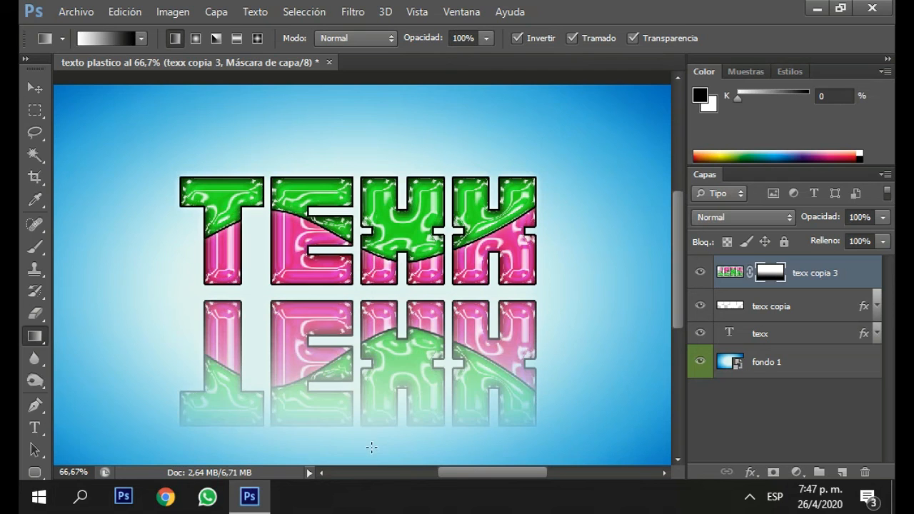
pyautogui.moveTo(371, 320); pyautogui.dragTo(372, 320)
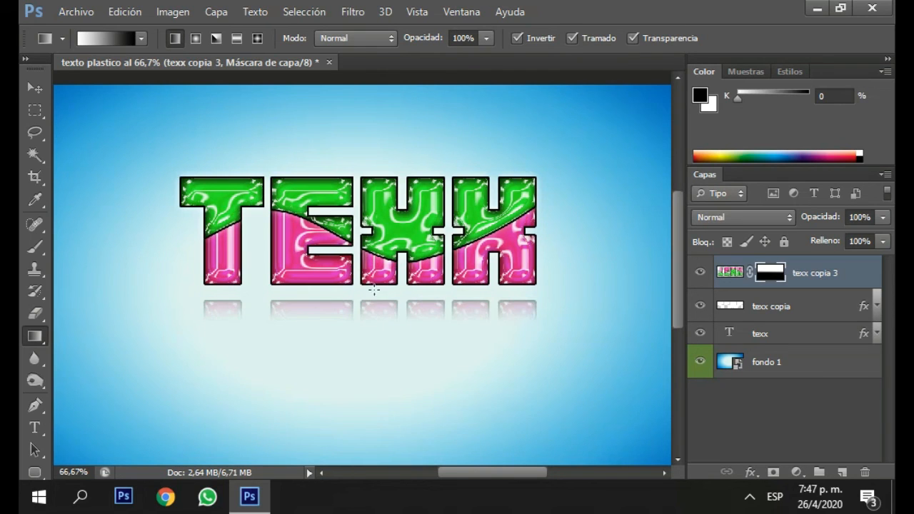
pyautogui.moveTo(376, 283); pyautogui.dragTo(373, 361)
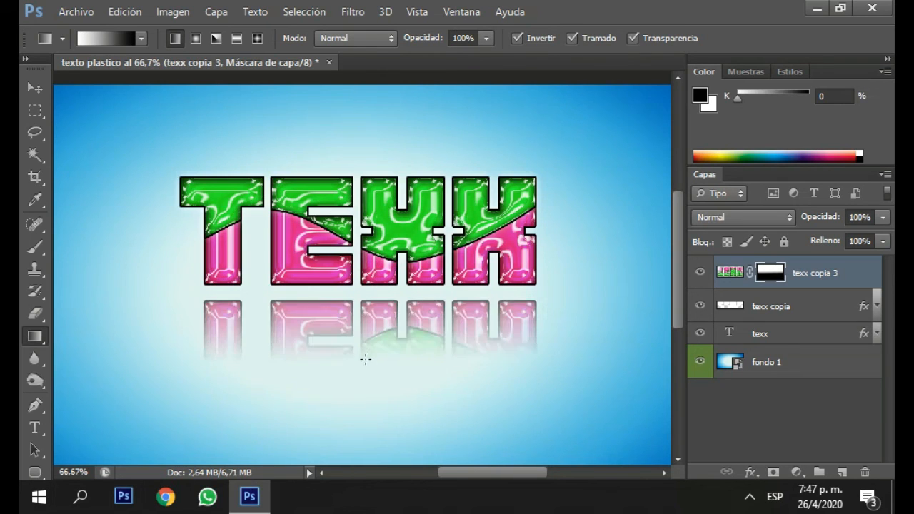
pyautogui.hotkey('ctrl', '-')
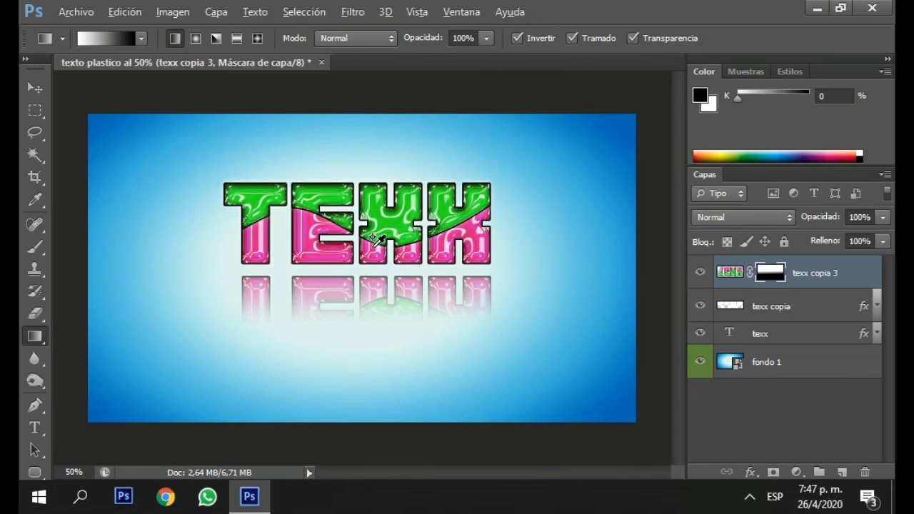
# Select the texx copia 3, texx copia and texx layers together and rasterize the live text.
pyautogui.keyDown('shift'); pyautogui.click(800, 343); pyautogui.keyUp('shift')
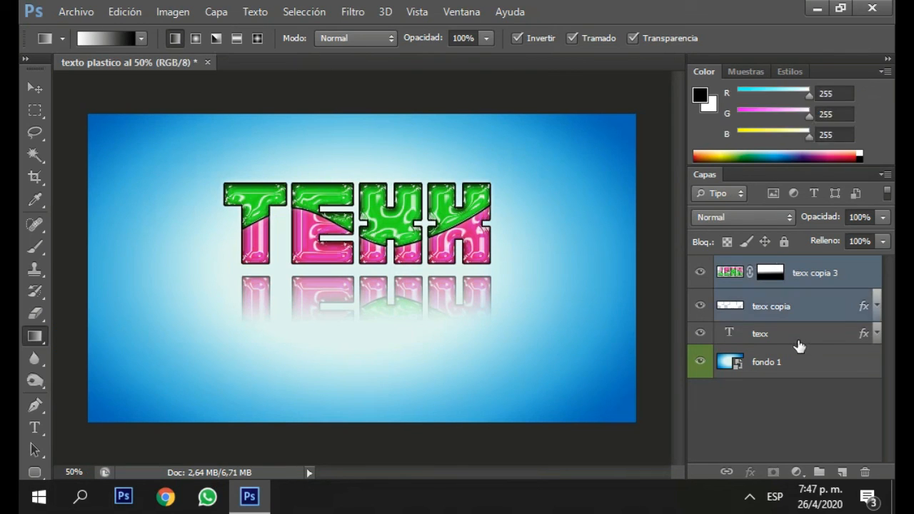
pyautogui.rightClick(785, 329)
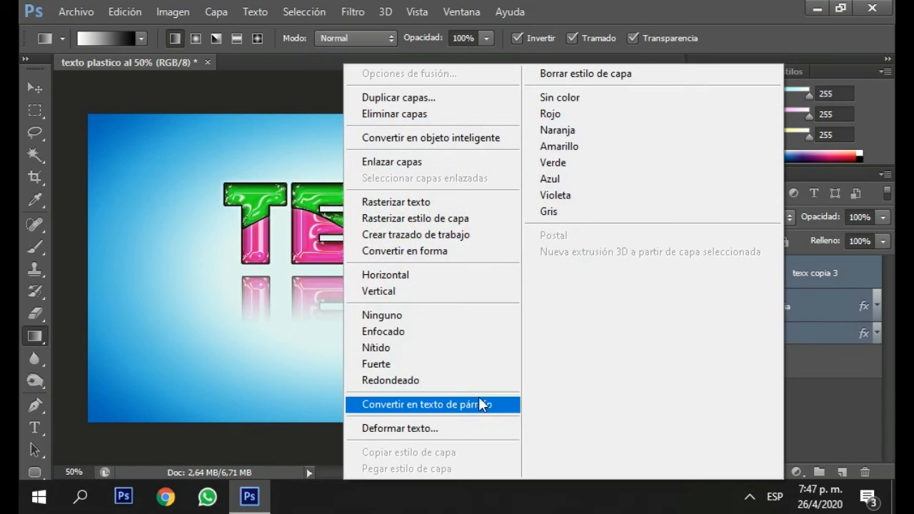
pyautogui.click(793, 349)
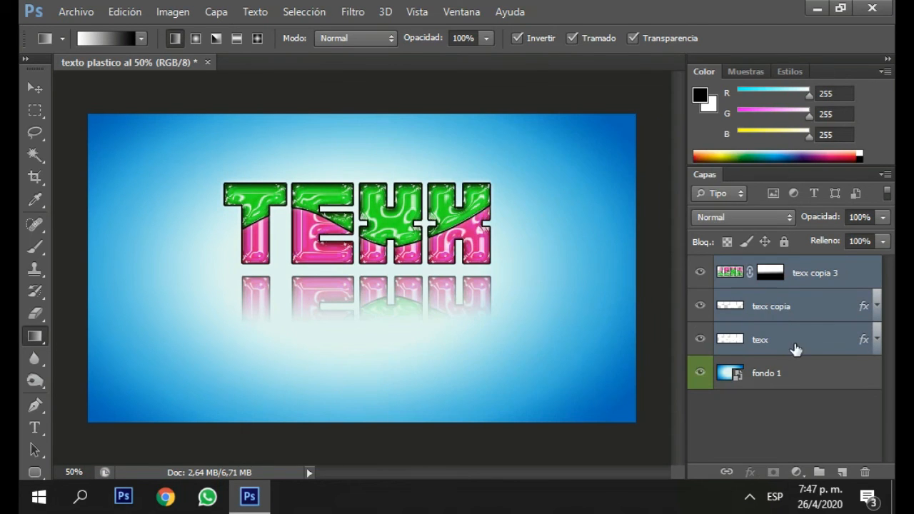
# Try merging the three selected text layers into one layer, and undo the merge.
pyautogui.rightClick(791, 351)
pyautogui.click(448, 418)
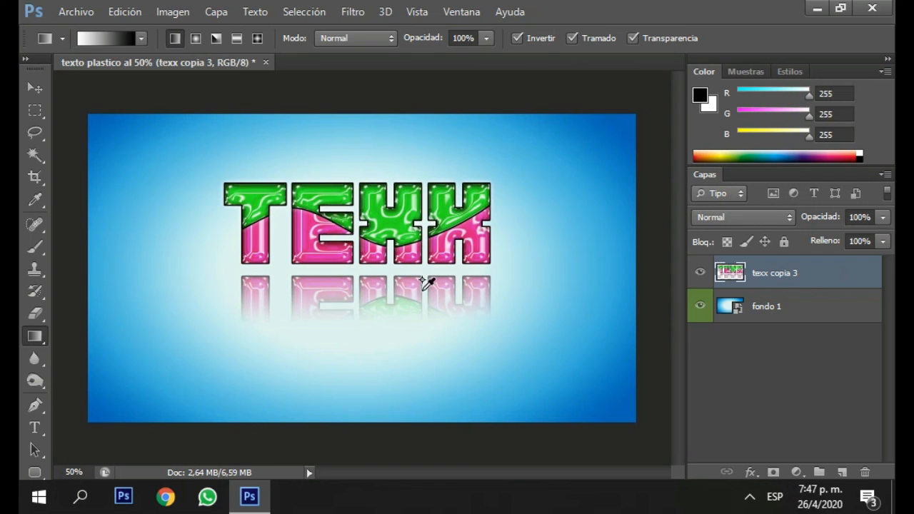
pyautogui.scroll(1, 426, 283)
pyautogui.scroll(-1, 378, 287)
pyautogui.hotkey('ctrl', 'z')
# Rasterize the layer styles of the three selected text layers and merge them into a single layer.
pyautogui.click(35, 87)
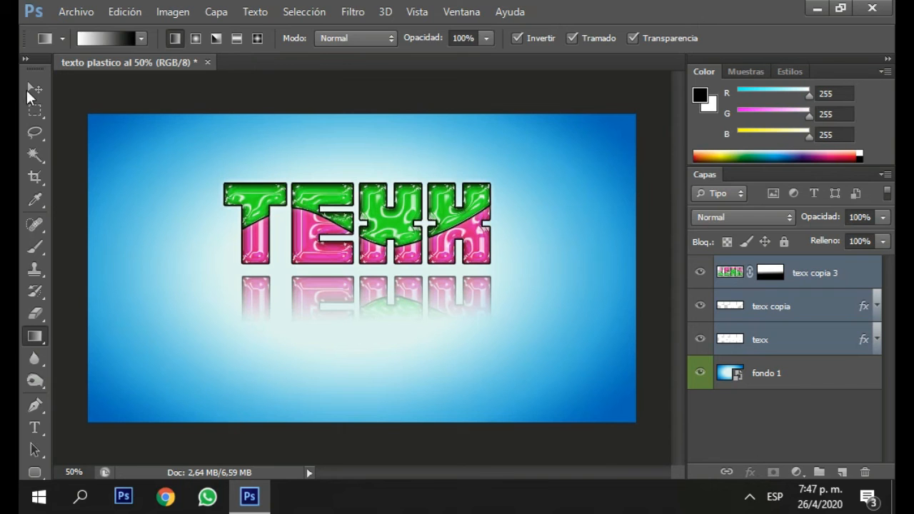
pyautogui.rightClick(750, 341)
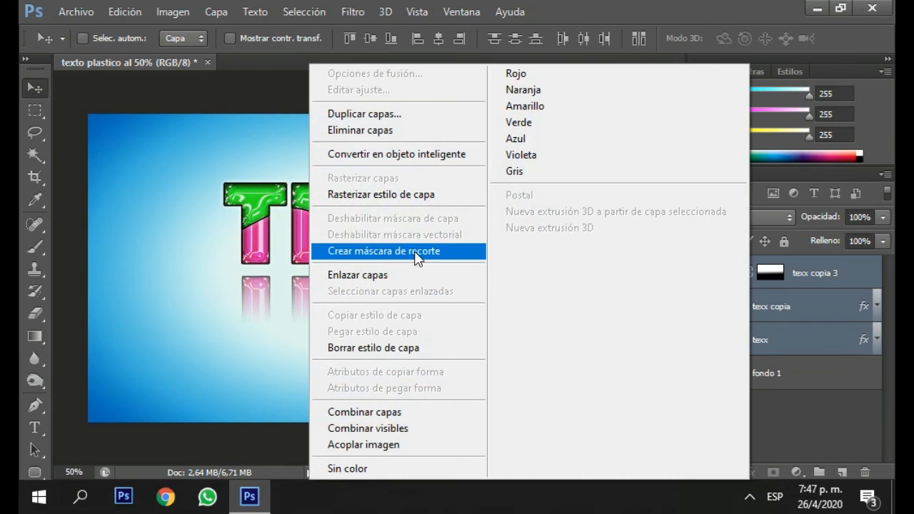
pyautogui.click(401, 200)
pyautogui.rightClick(779, 343)
pyautogui.click(435, 412)
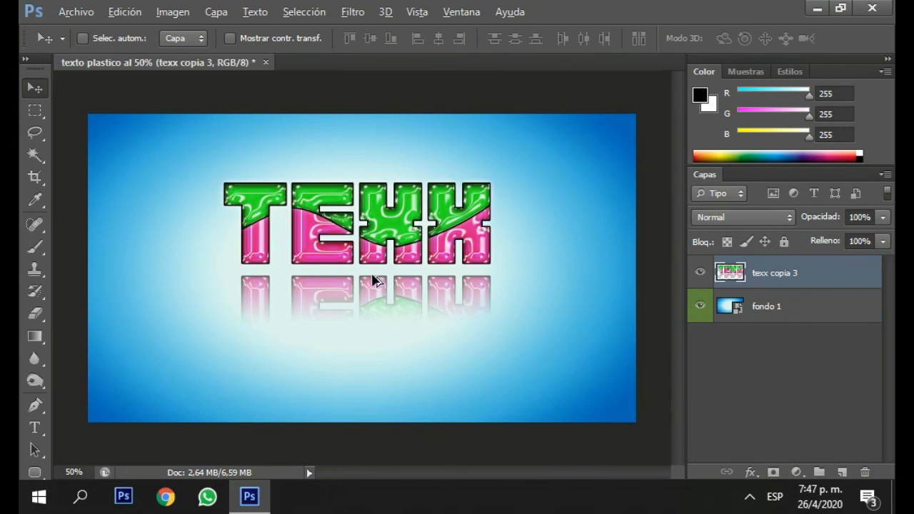
# Move the merged word and its reflection down toward the vertical centre of the blue background.
pyautogui.moveTo(372, 279)
pyautogui.mouseDown()
pyautogui.moveTo(362, 272)
pyautogui.moveTo(359, 308)
pyautogui.moveTo(380, 283)
pyautogui.mouseUp()
pyautogui.hotkey('ctrl', '-')
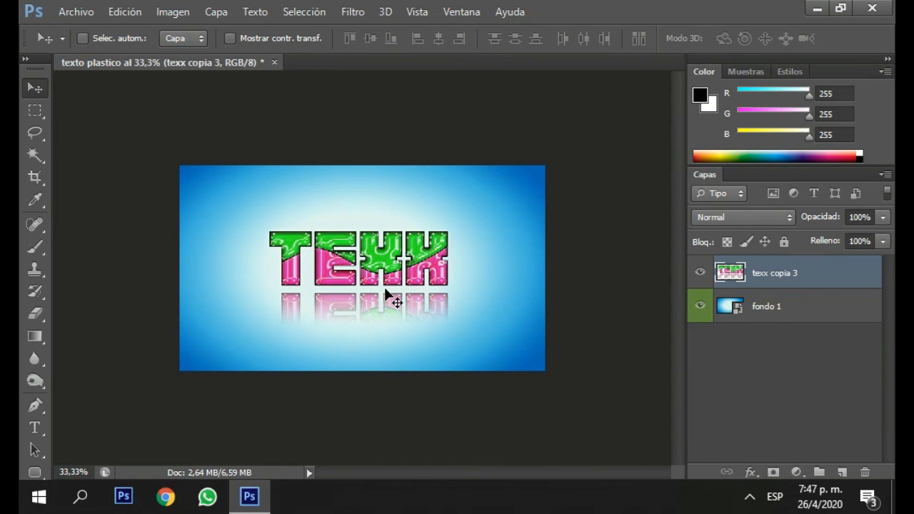